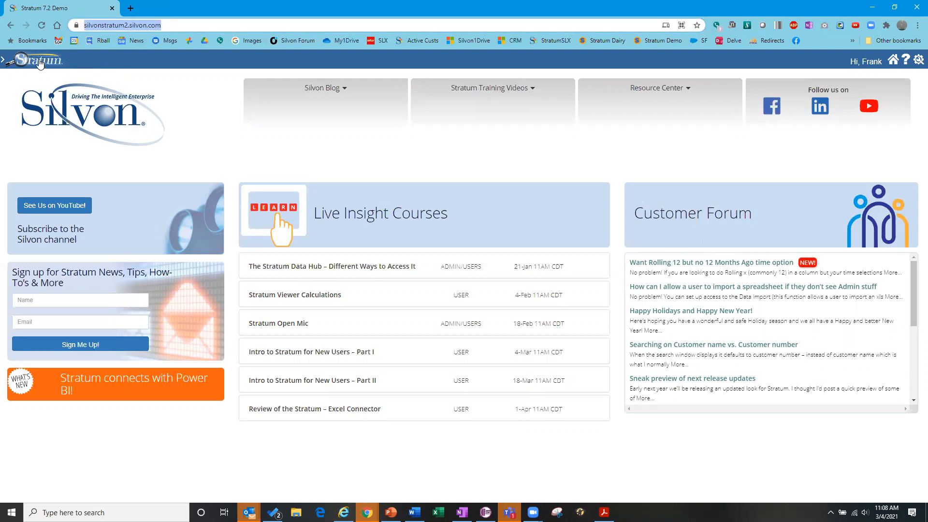
Show the navigation pane, expand the SPM Sales & Profitability folder to see its views, and collapse it again
left_click(173, 25)
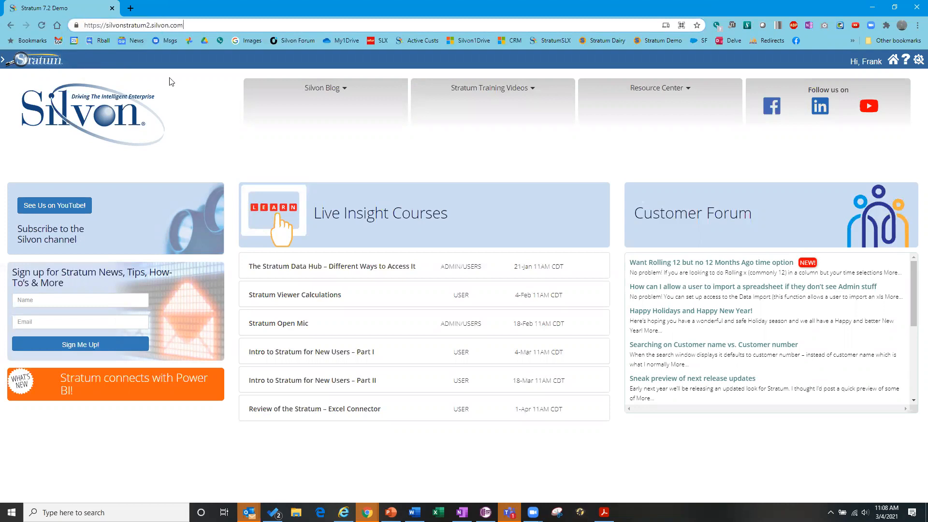
left_click(51, 65)
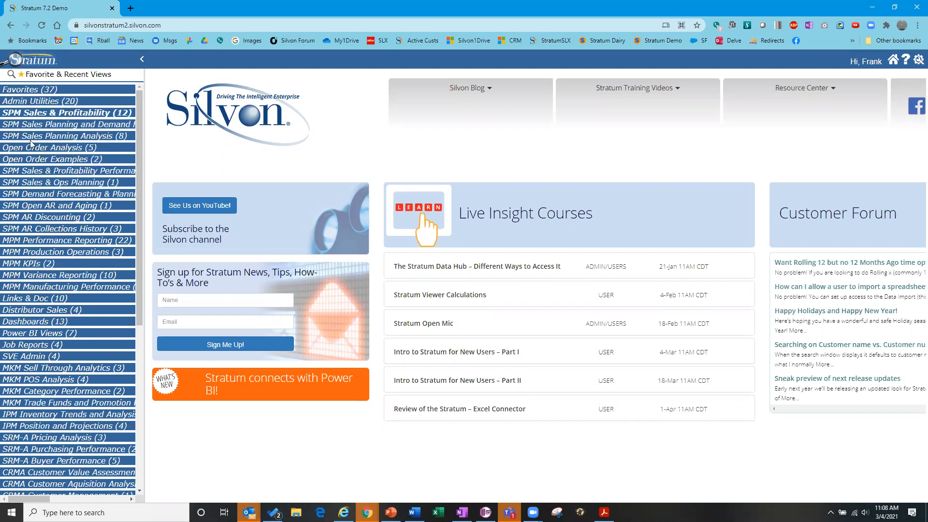
left_click(17, 115)
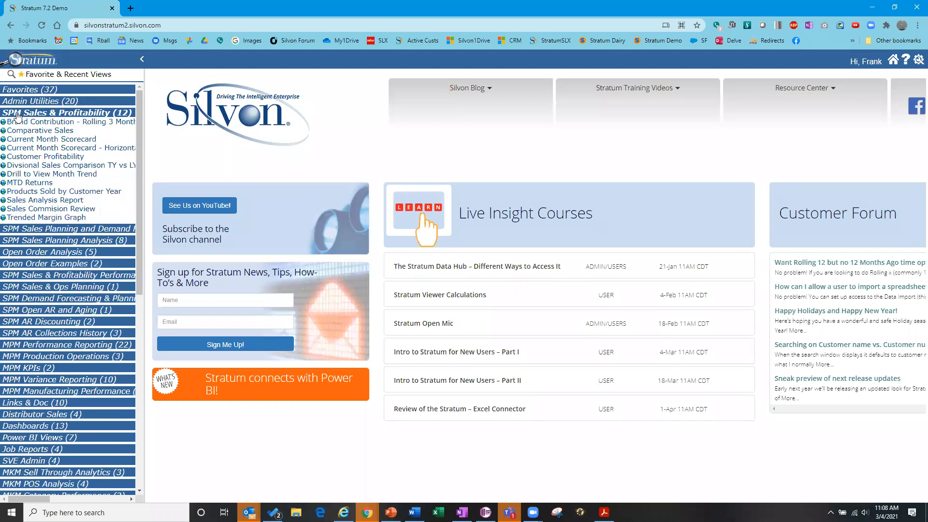
left_click(45, 112)
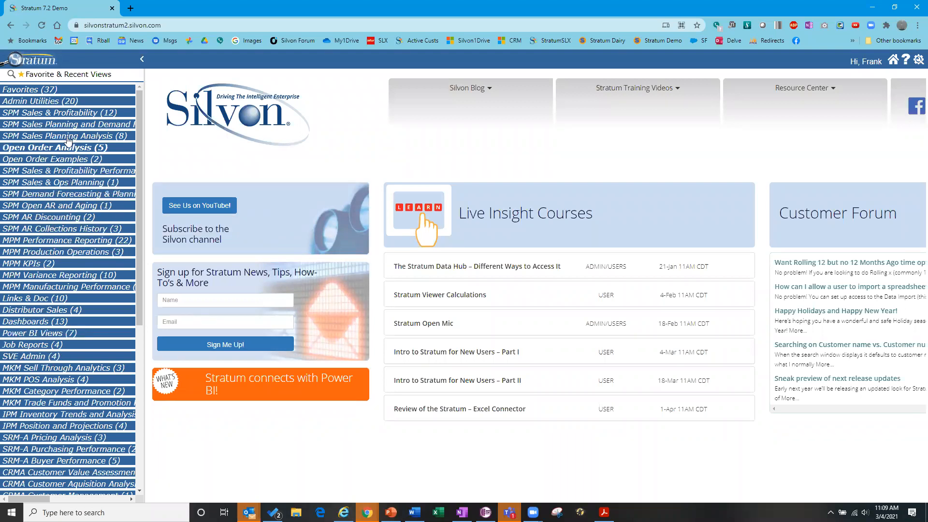
Open the Comparative Sales view from the favorite views
left_click(46, 76)
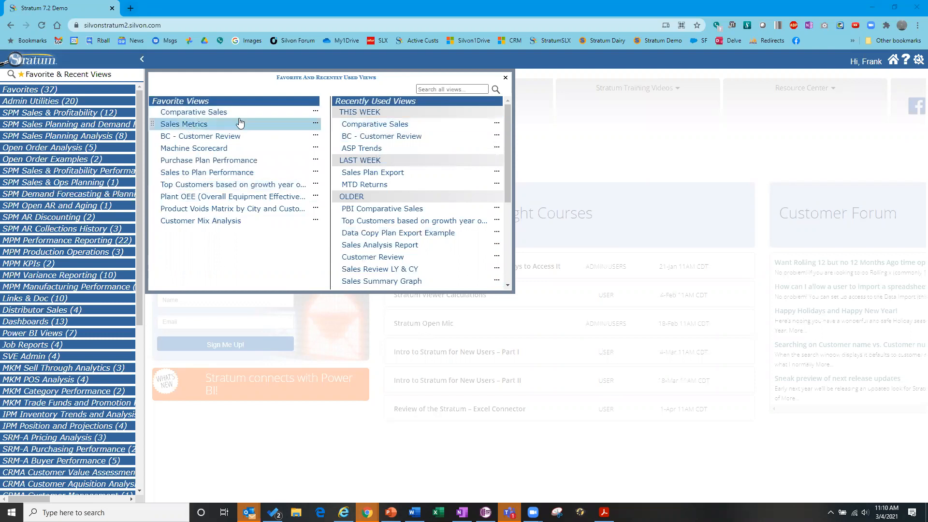
left_click(35, 114)
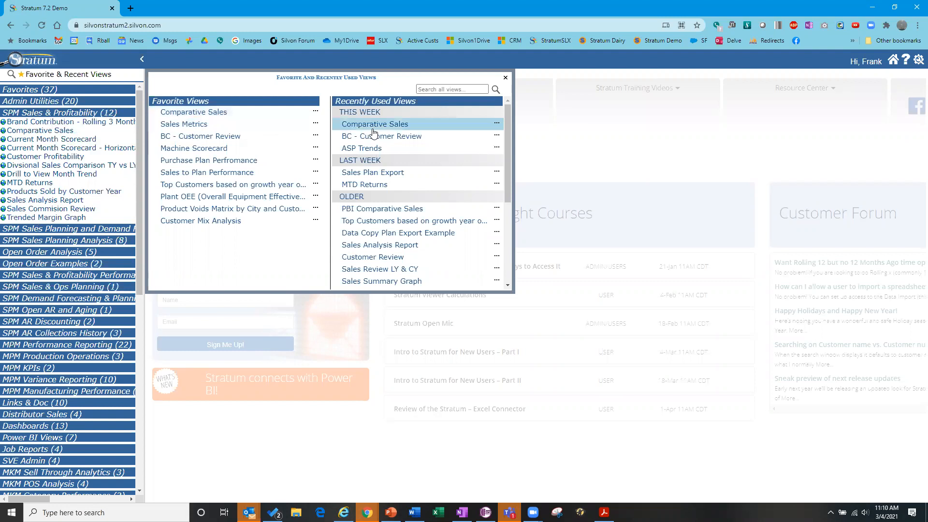
left_click(459, 89)
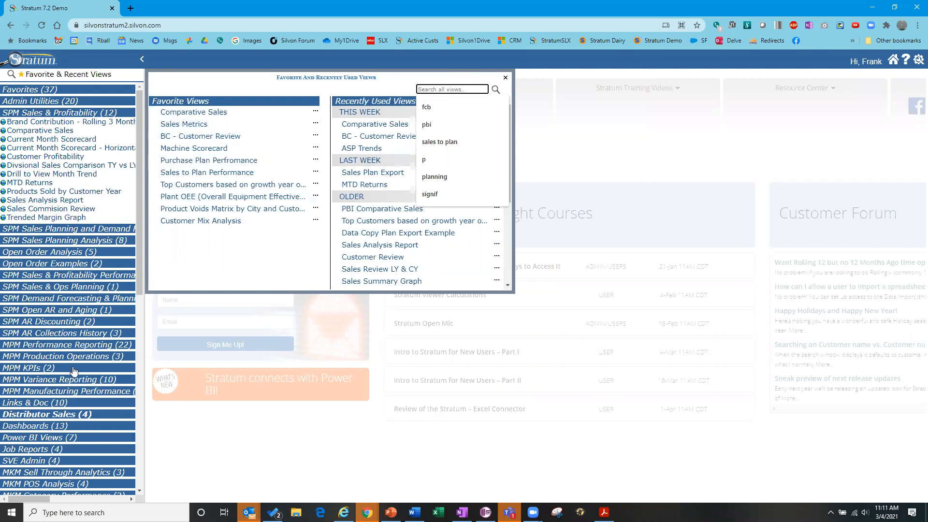
left_click(59, 114)
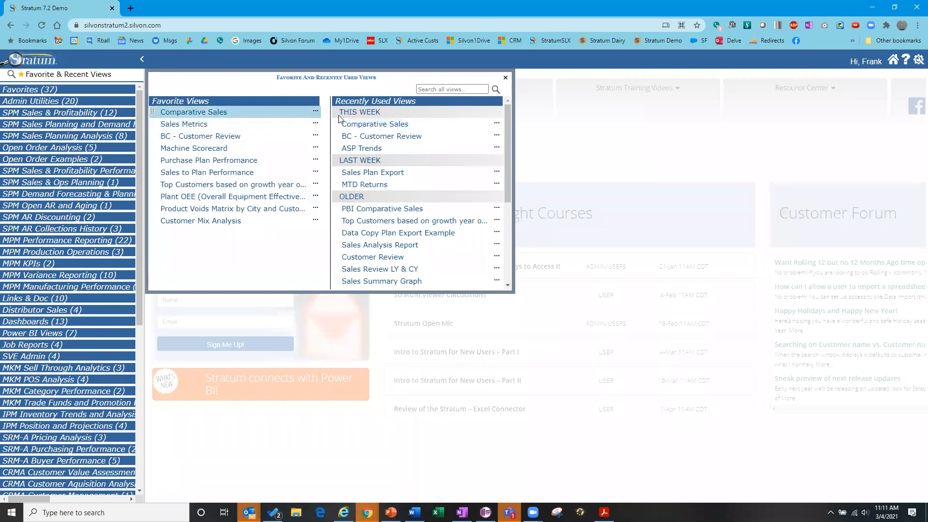
left_click(216, 116)
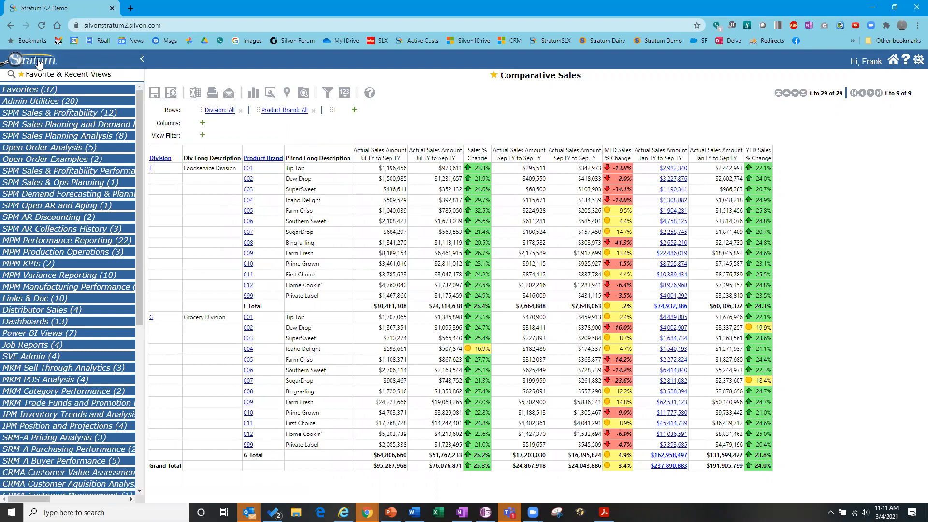
Hide and reshow the navigation pane, and open the BC - Customer Review view from the favorite views
left_click(16, 63)
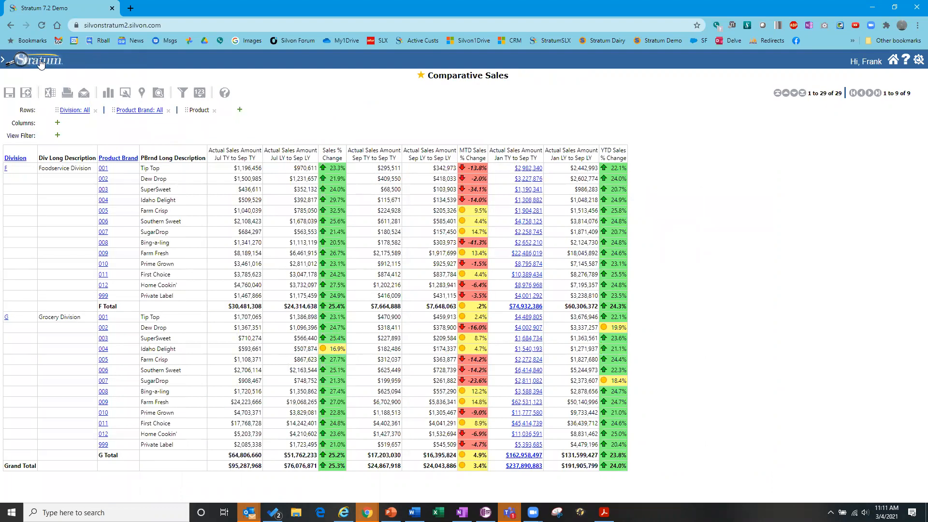
left_click(41, 64)
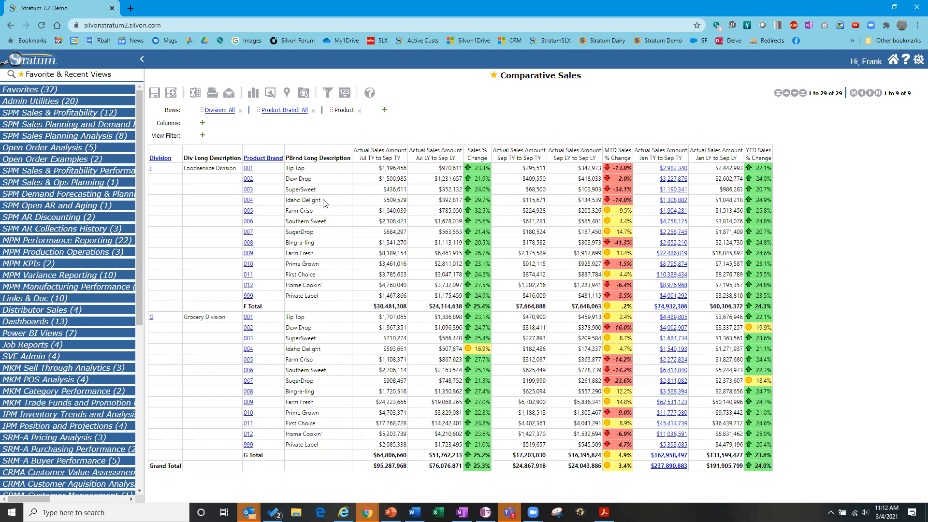
left_click(66, 75)
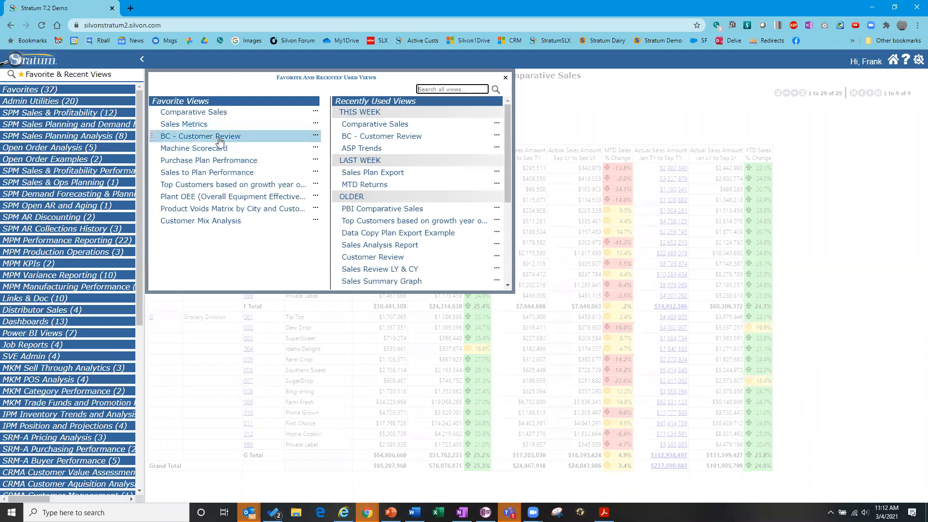
left_click(192, 138)
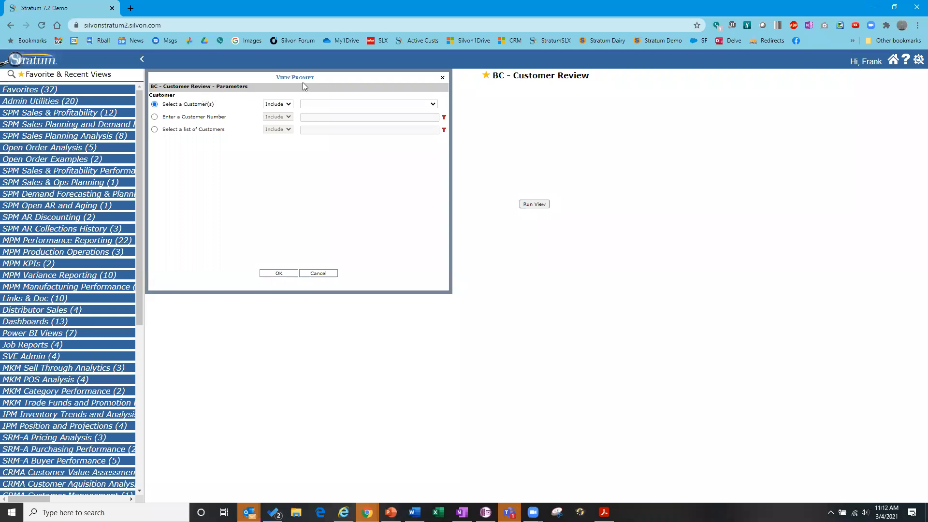
Look through the list of selectable customers in the BC - Customer Review prompt without choosing one
left_click(433, 104)
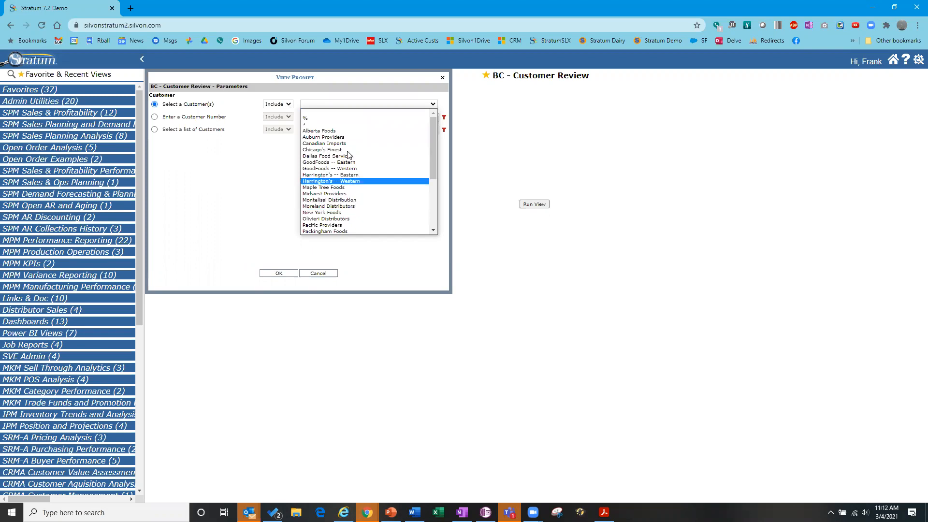
left_click(433, 105)
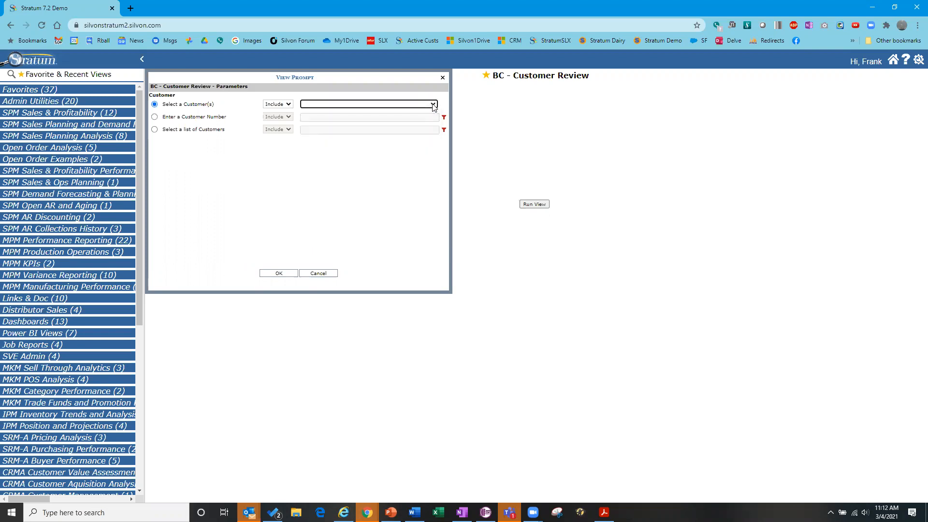
left_click(433, 105)
mouse_move(433, 139)
left_mouse_down()
mouse_move(433, 151)
mouse_move(431, 126)
left_mouse_up()
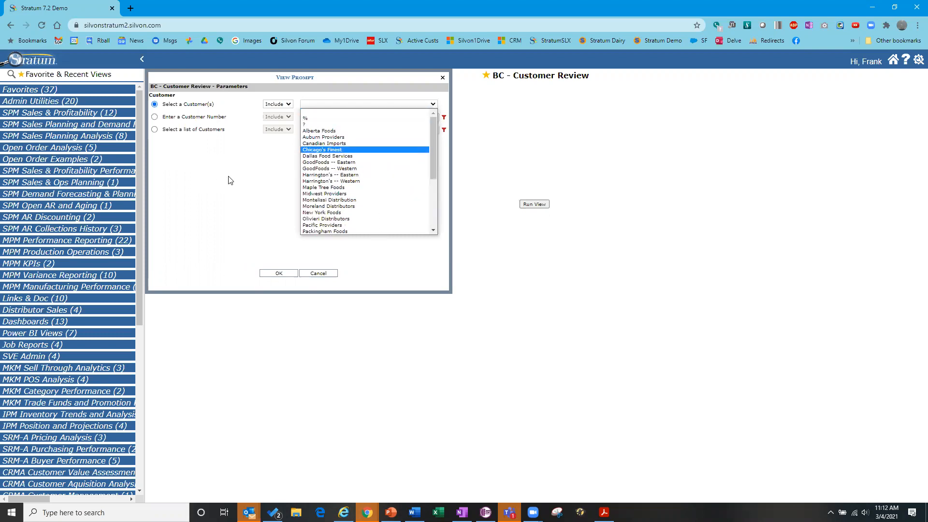
left_click(214, 156)
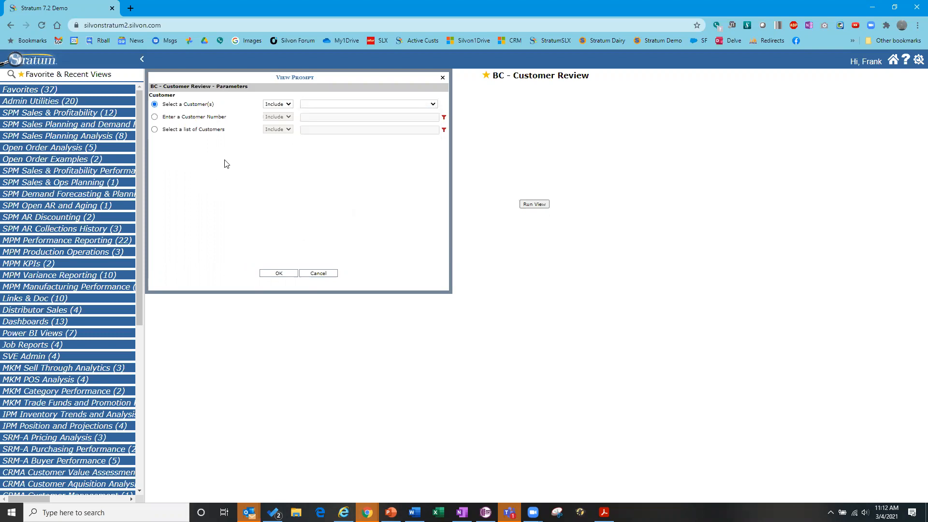
Switch the prompt to Enter a Customer Number and search the customer member list for "wilder"
left_click(154, 117)
left_click(318, 117)
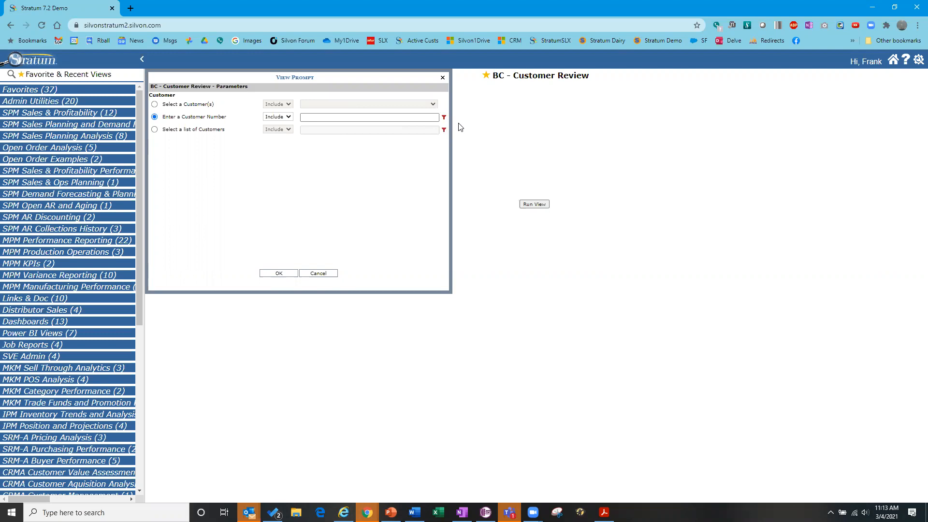
left_click(328, 116)
left_click(444, 118)
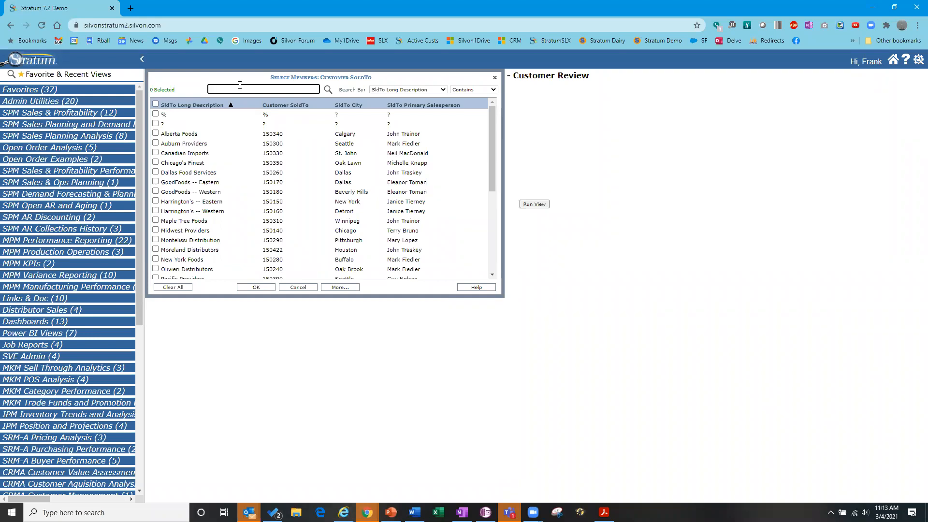
type("wilderf")
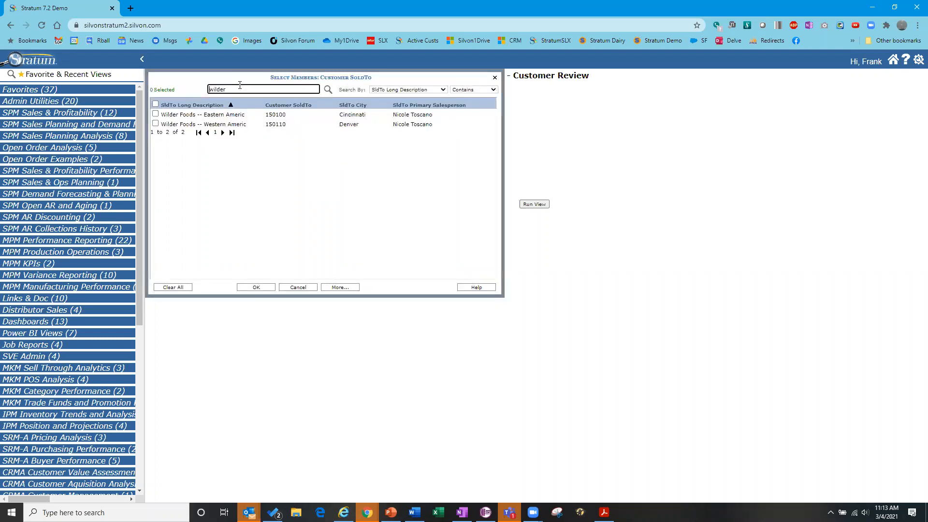
Select only Wilder Foods -- Western Americ as the customer, run the BC - Customer Review view and look over the result
left_click(156, 124)
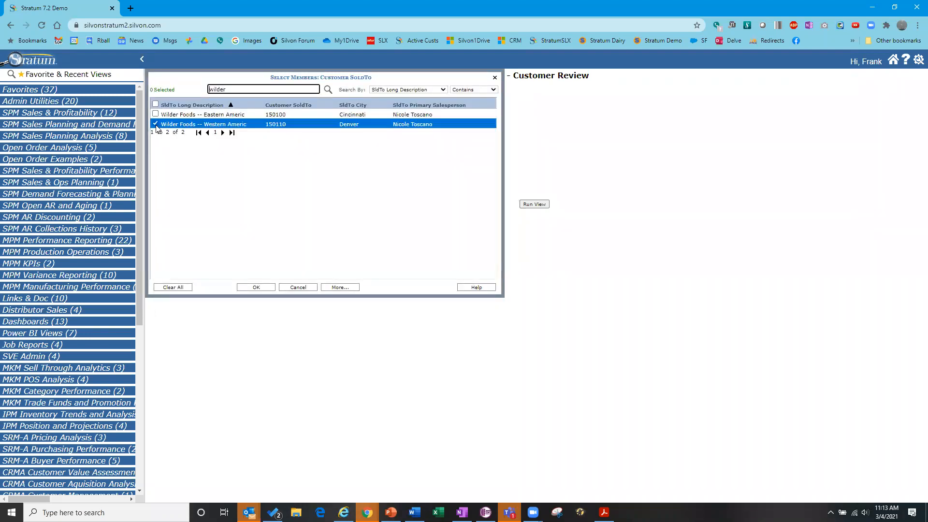
left_click(157, 114)
left_click(157, 114)
left_click(264, 288)
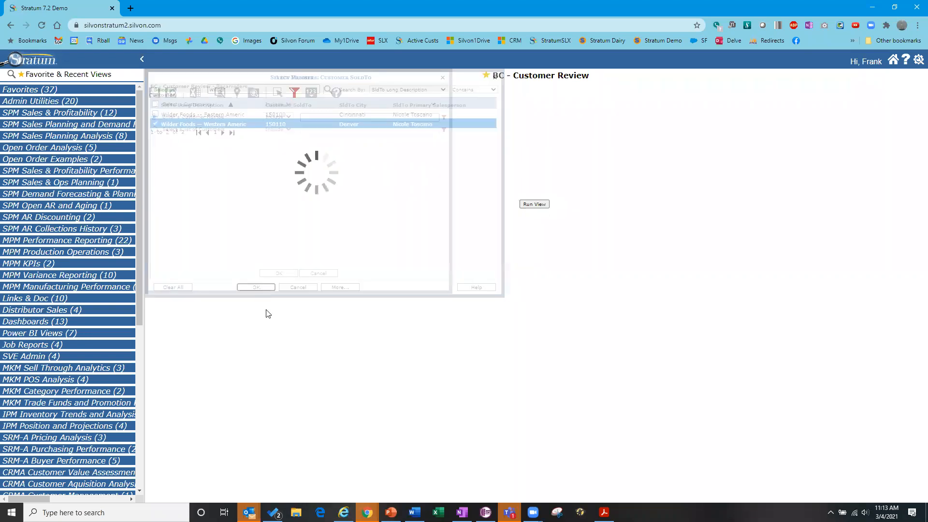
left_click(279, 273)
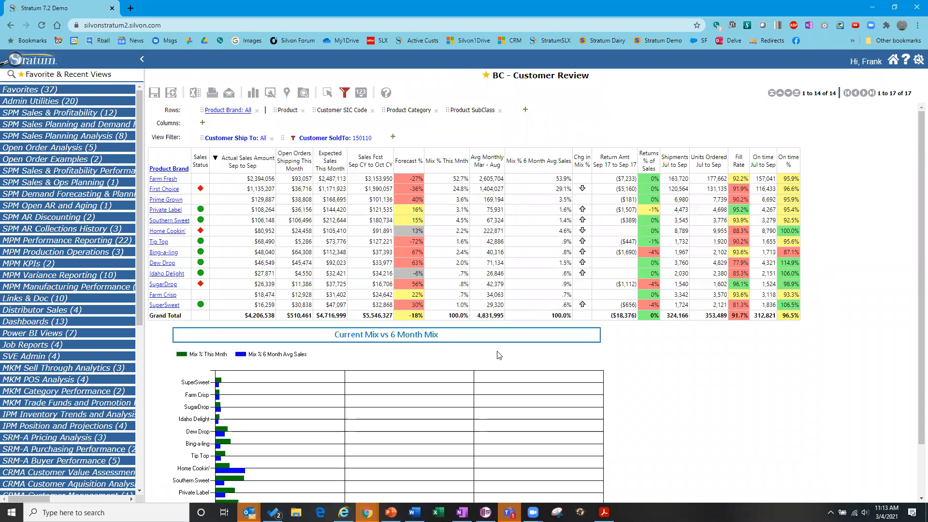
scroll(486, 346, "down", 1)
scroll(478, 330, "up", 1)
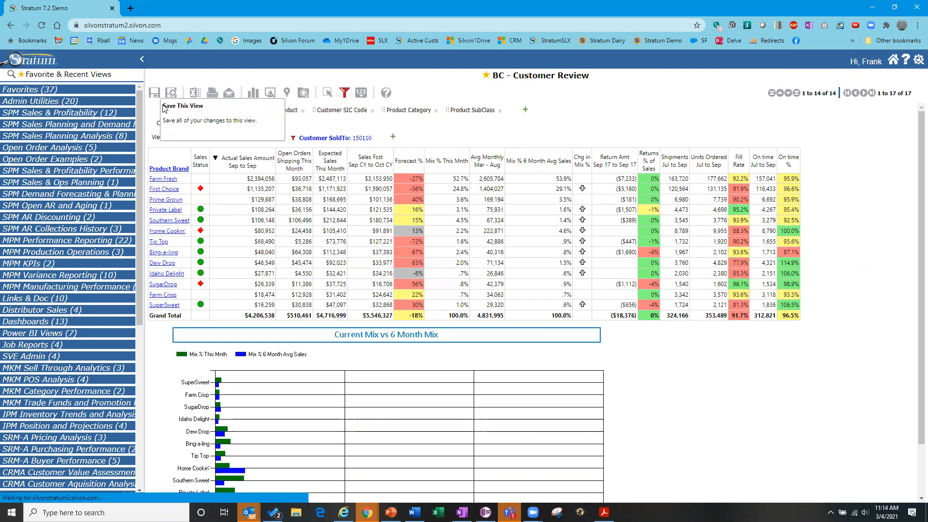
Open the Comparative Sales view from the recently used views
left_click(71, 75)
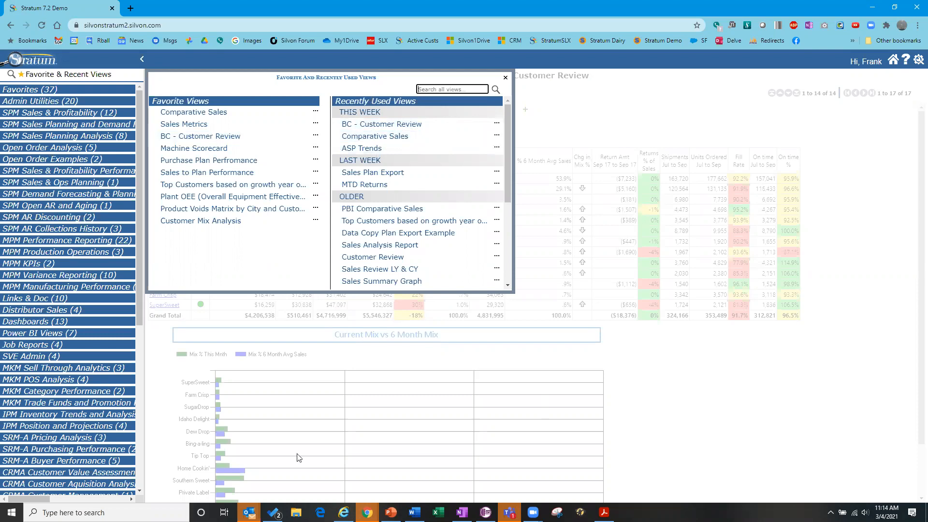
left_click(369, 137)
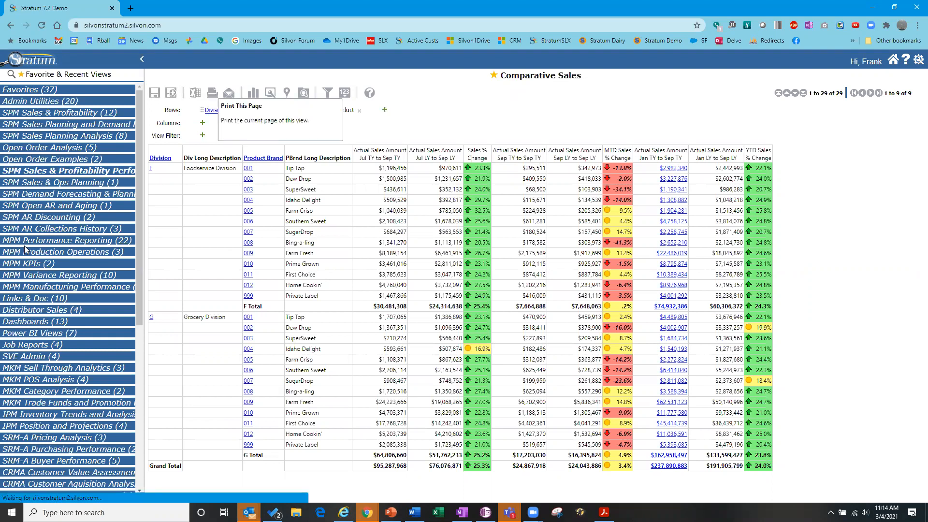
left_click(28, 126)
left_click(28, 125)
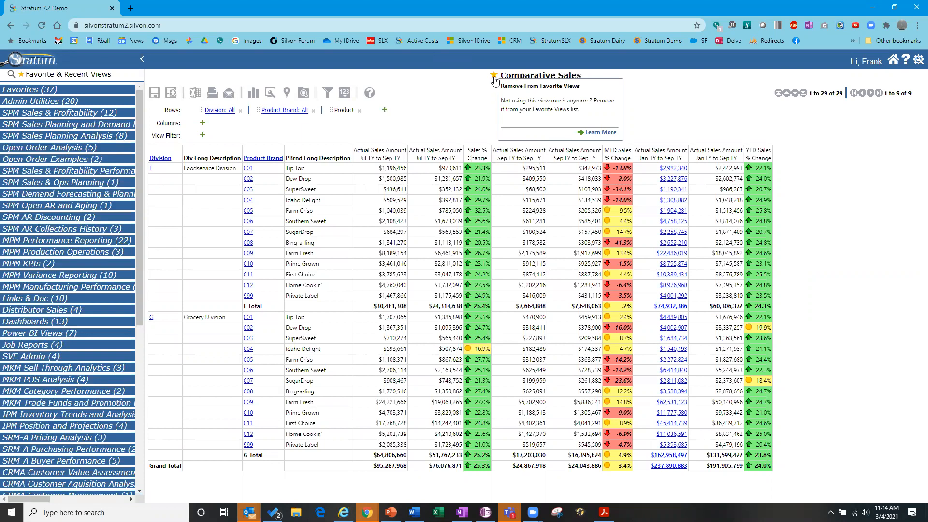
Remove Comparative Sales from the favorite views, checking the favorites list before and after
left_click(69, 77)
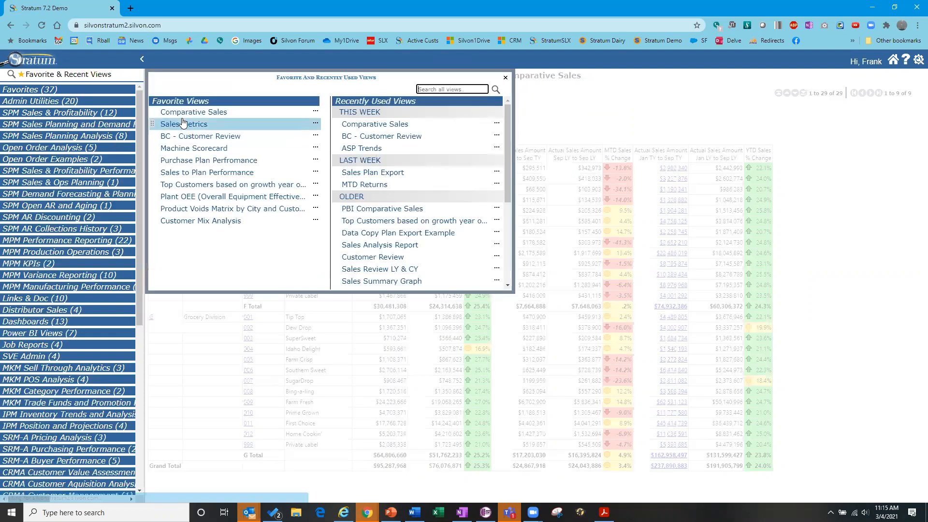
left_click(505, 76)
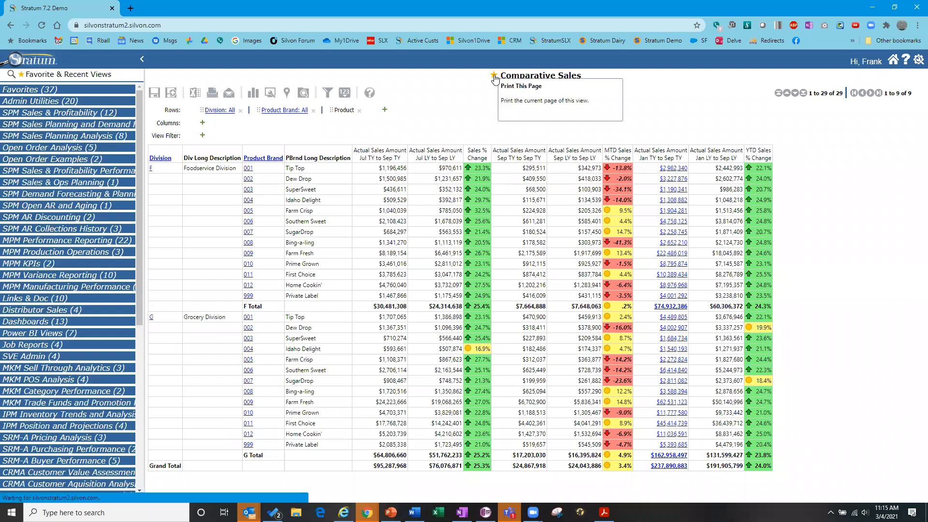
left_click(82, 78)
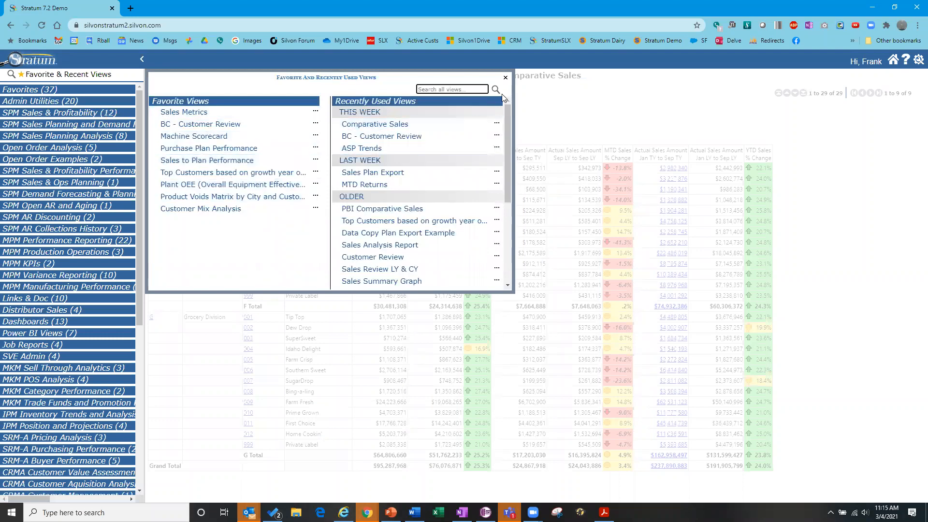
left_click(506, 78)
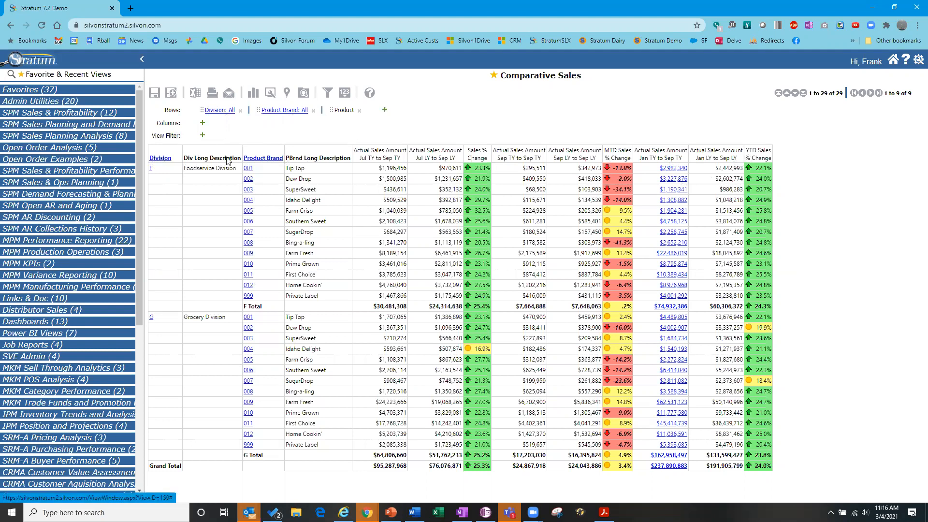
Drill Comparative Sales up to the division level, into the Foodservice Division, and back up to all divisions
left_click(162, 159)
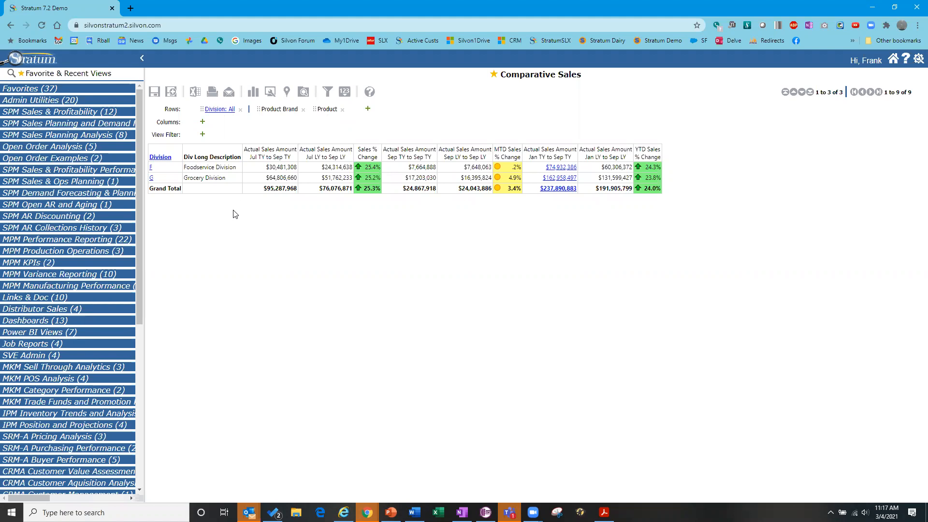
left_click(151, 168)
left_click(165, 161)
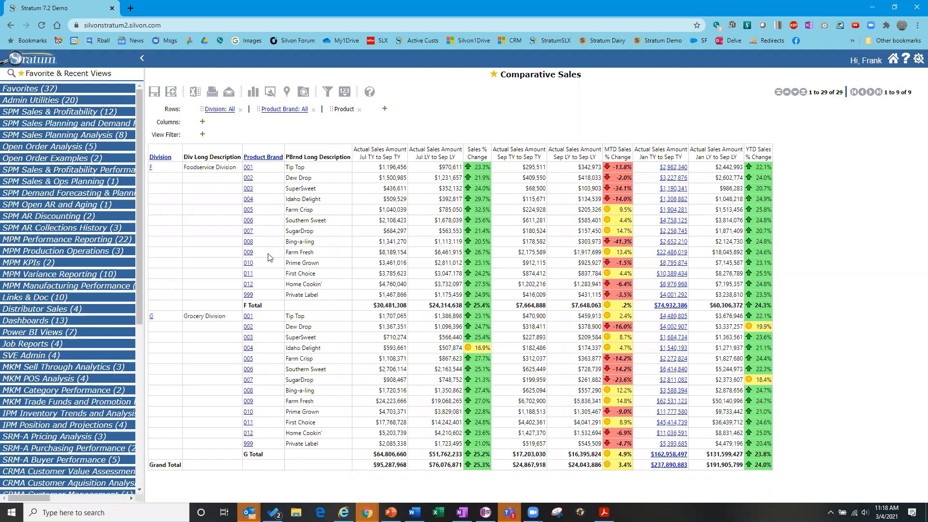
Drill into the products of the Foodservice Division's Farm Fresh brand, and return to that division's brand level
left_click(248, 252)
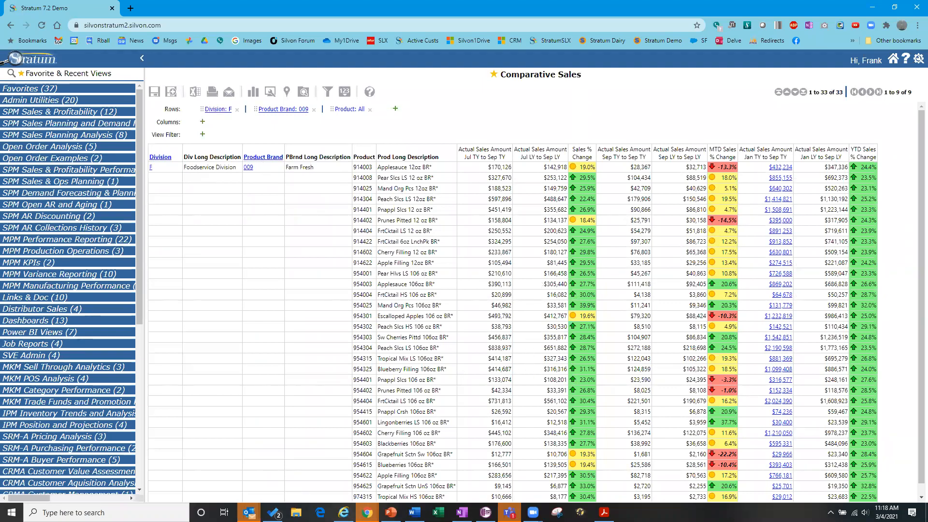
left_click(267, 158)
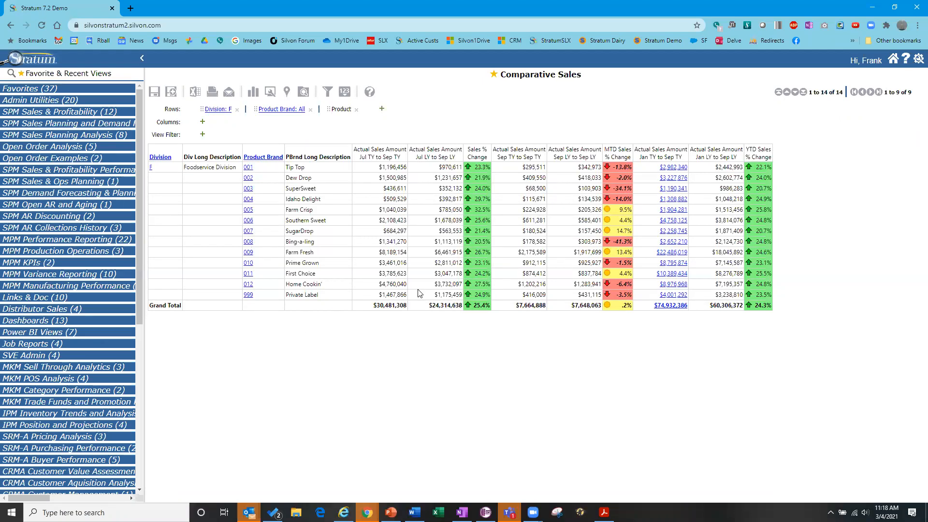
Expand Comparative Sales to every brand's products within the Foodservice Division, and again across all divisions
left_click(266, 157)
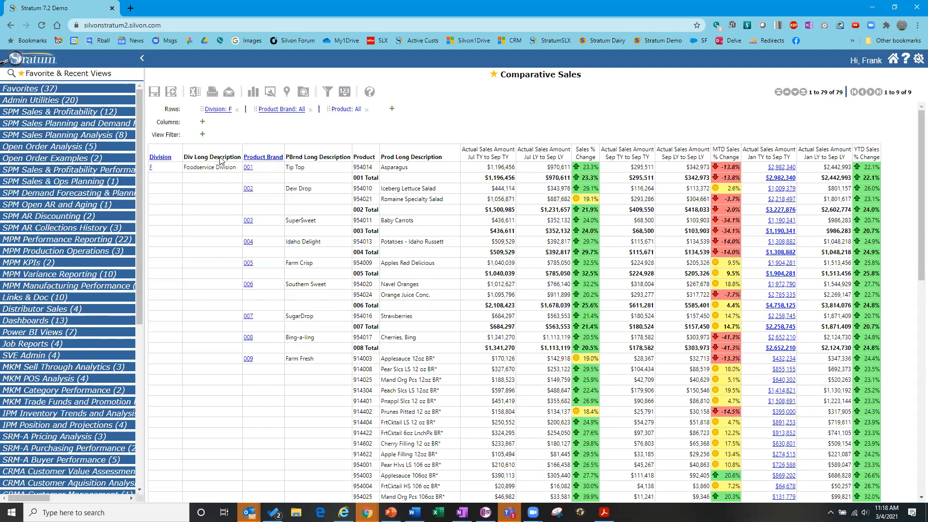
left_click(162, 161)
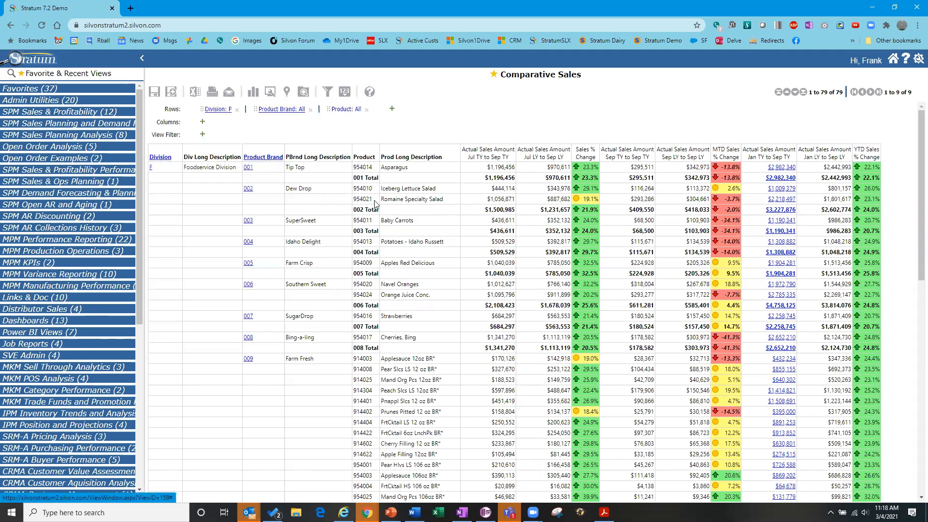
left_click(166, 159)
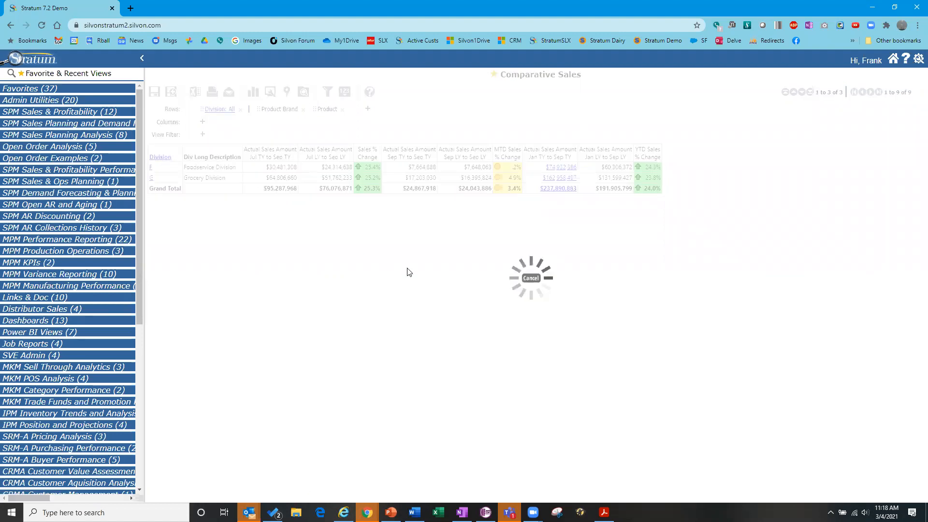
left_click(261, 159)
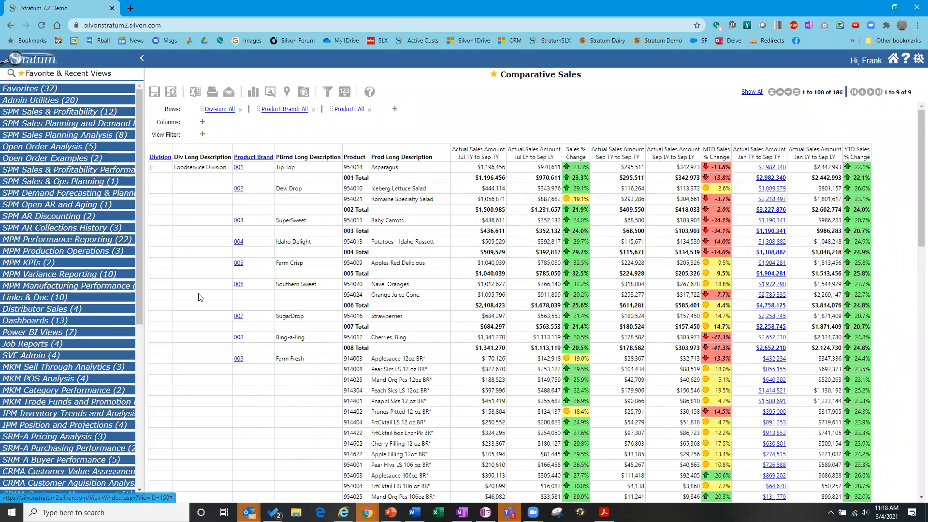
Look through the product rows of all divisions, paging to the last rows and back to the first page
scroll(325, 225, "down", 1)
scroll(324, 225, "down", 3)
scroll(324, 224, "up", 4)
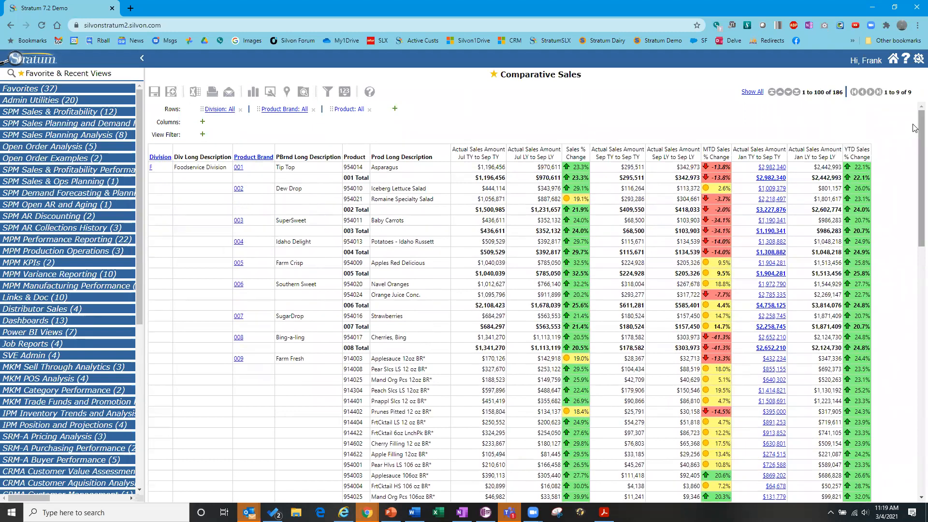
left_click_drag(921, 128, 883, 103)
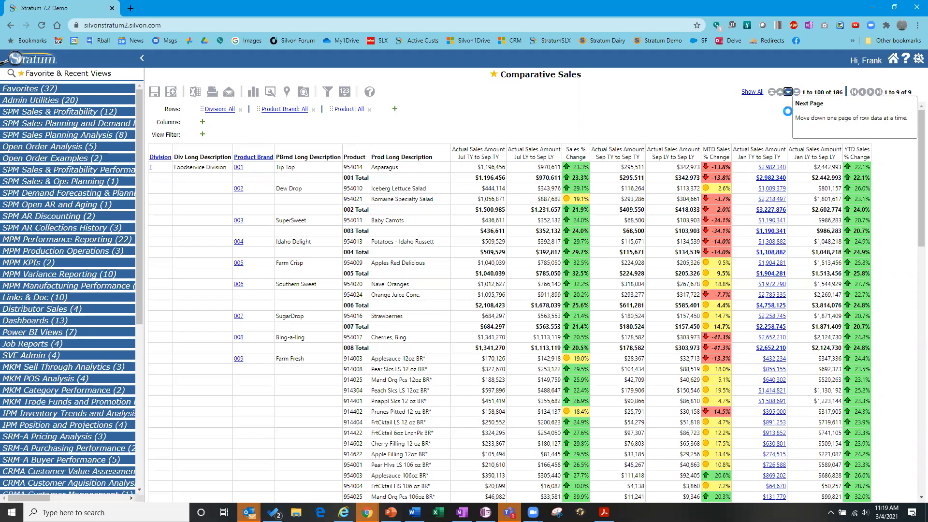
left_click(796, 93)
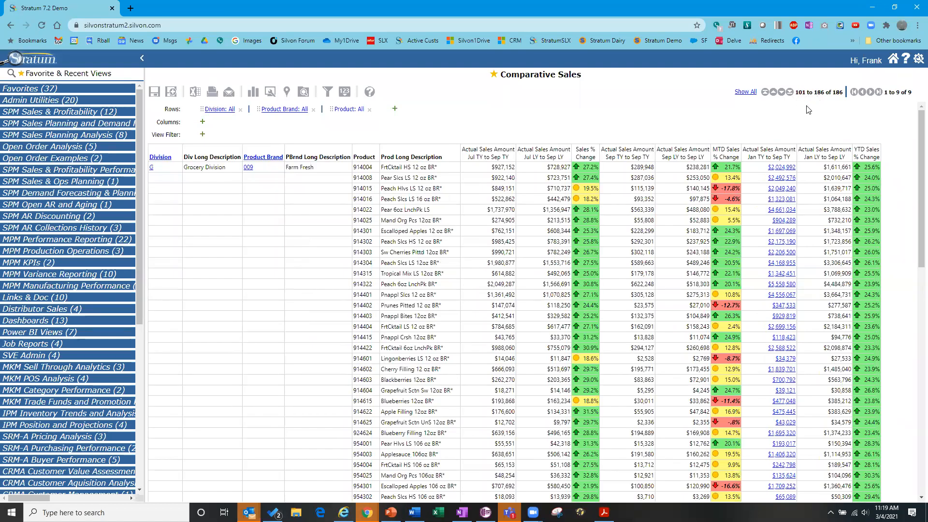
left_click(774, 92)
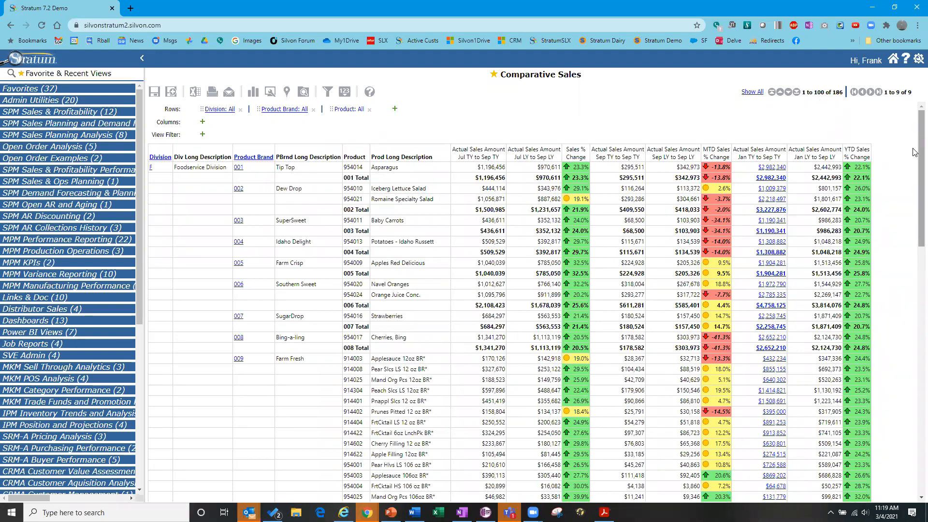
mouse_move(921, 116)
left_mouse_down()
mouse_move(918, 252)
mouse_move(913, 102)
left_mouse_up()
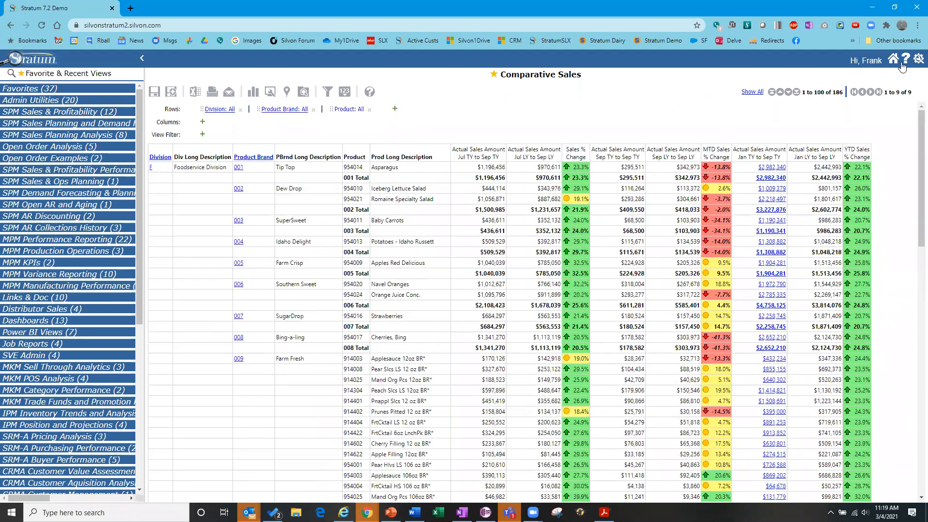
Check the rows setting of the view page size override in the user options, and close them without changes
left_click(918, 58)
left_click(876, 73)
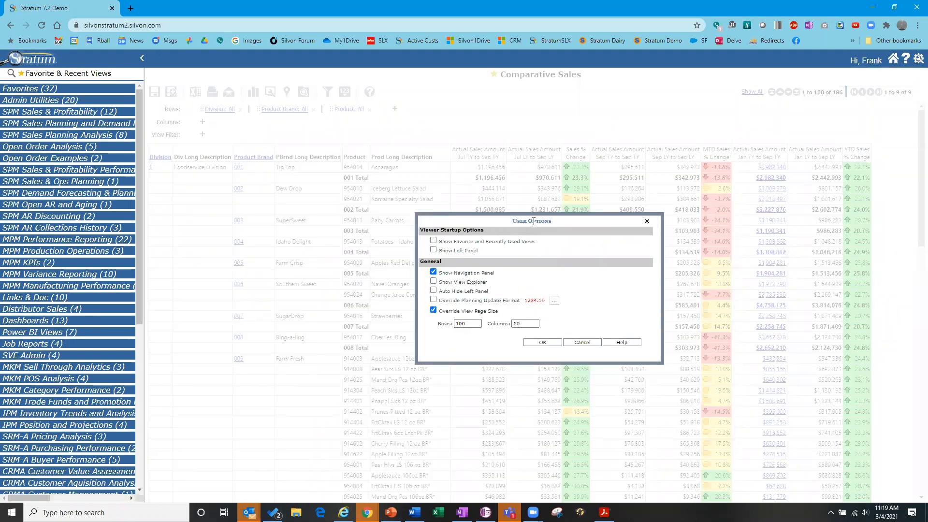
left_click(471, 322)
left_click(647, 222)
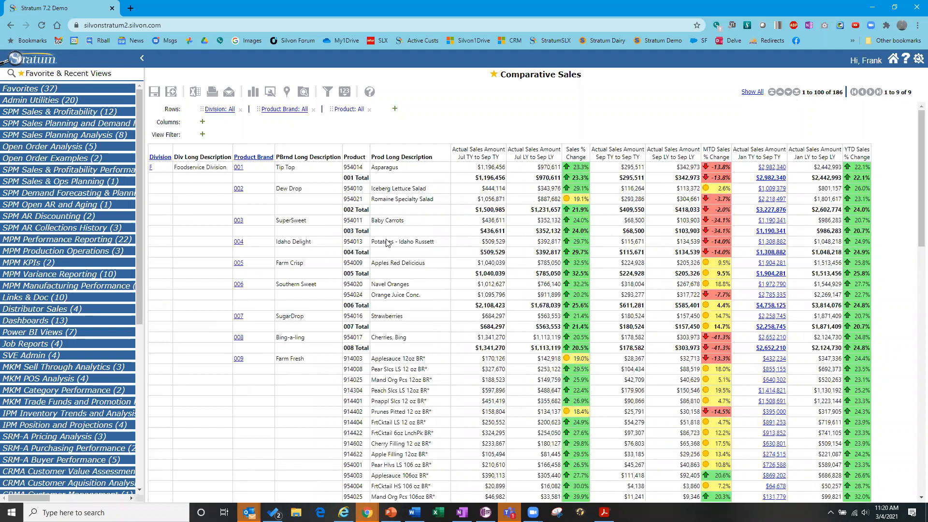
scroll(615, 303, "down", 1)
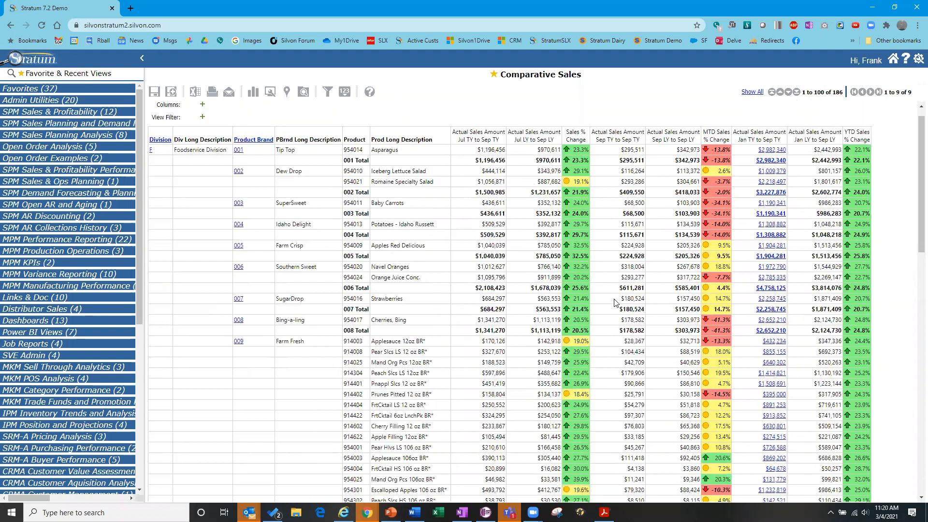
scroll(615, 304, "down", 2)
scroll(615, 303, "up", 2)
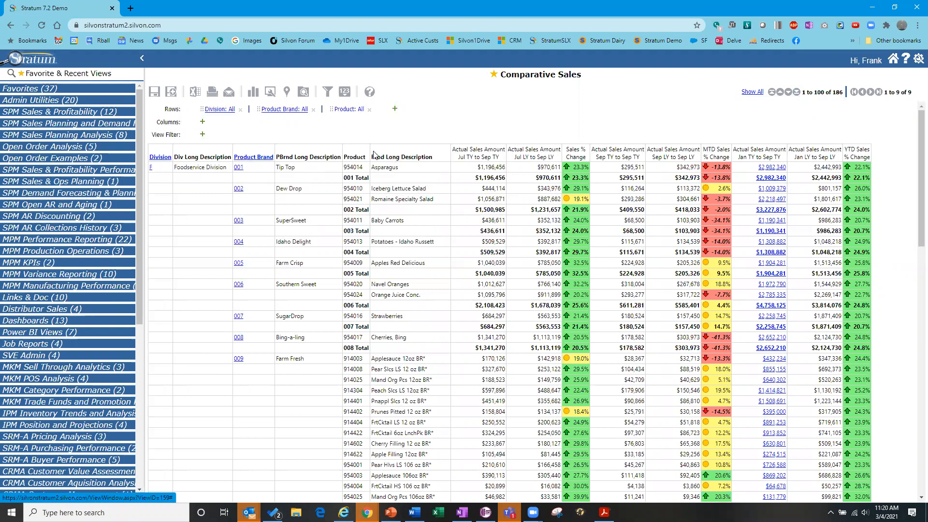
Filter the Product Brand level to include Farm Crisp and Farm Fresh, and collapse the view to the brand level
left_click(331, 92)
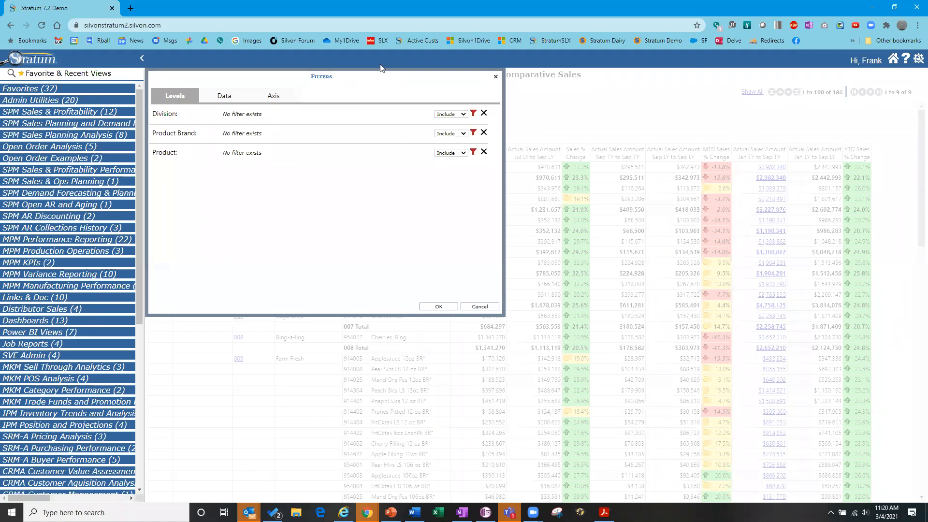
left_click_drag(369, 81, 391, 131)
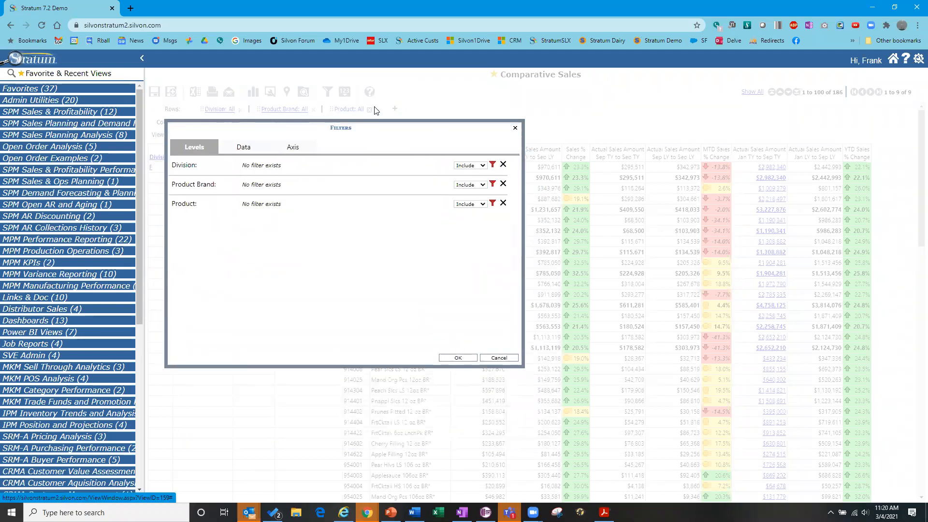
left_click_drag(239, 132, 251, 173)
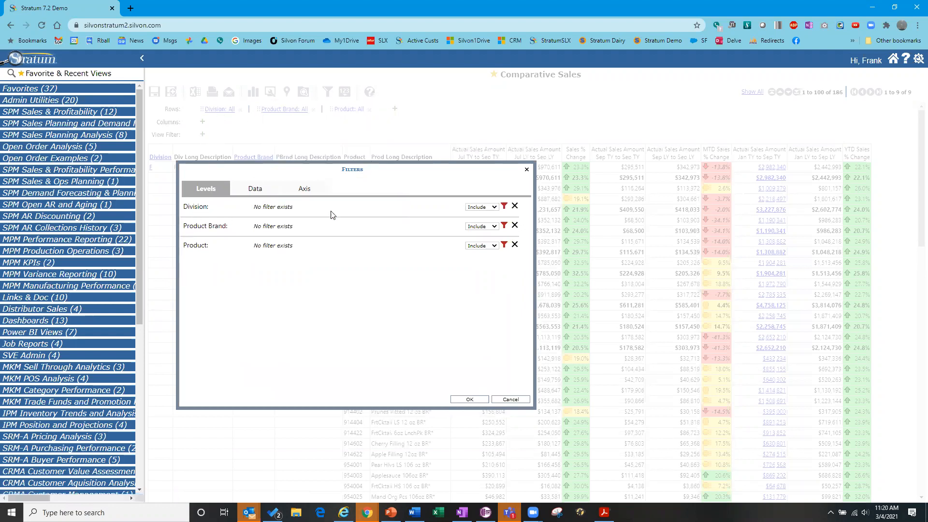
left_click(504, 226)
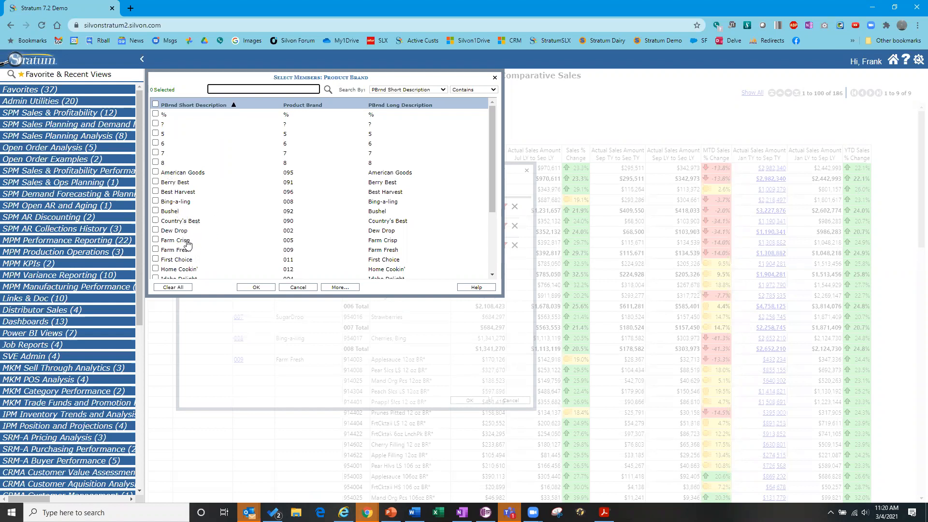
left_click(156, 240)
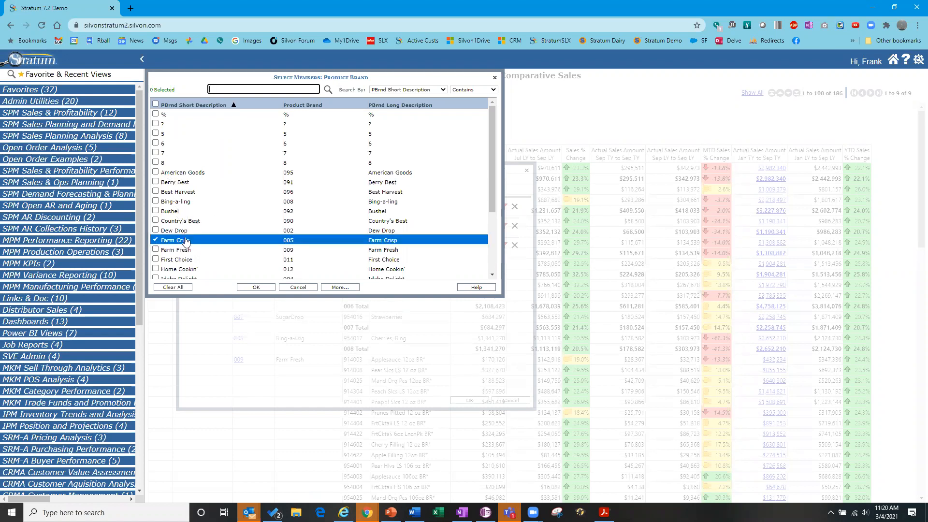
left_click(156, 249)
scroll(249, 211, "down", 2)
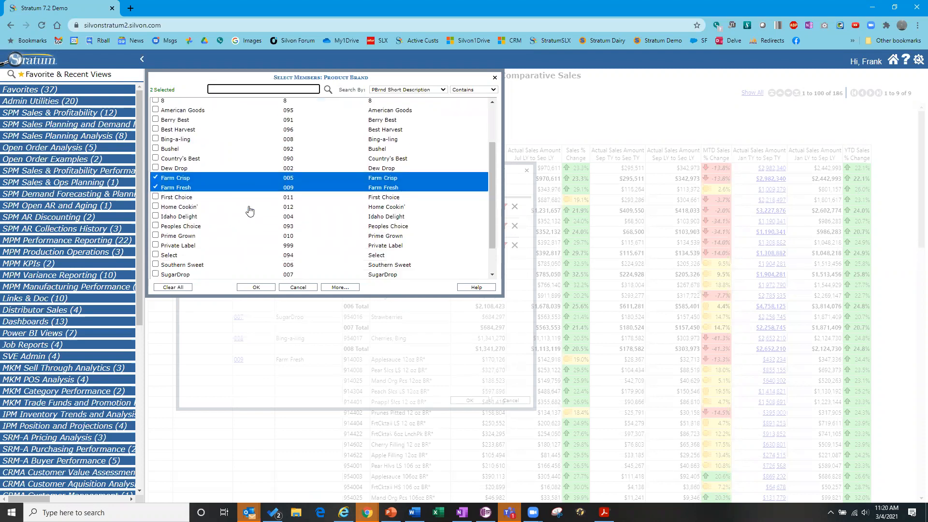
scroll(250, 210, "up", 1)
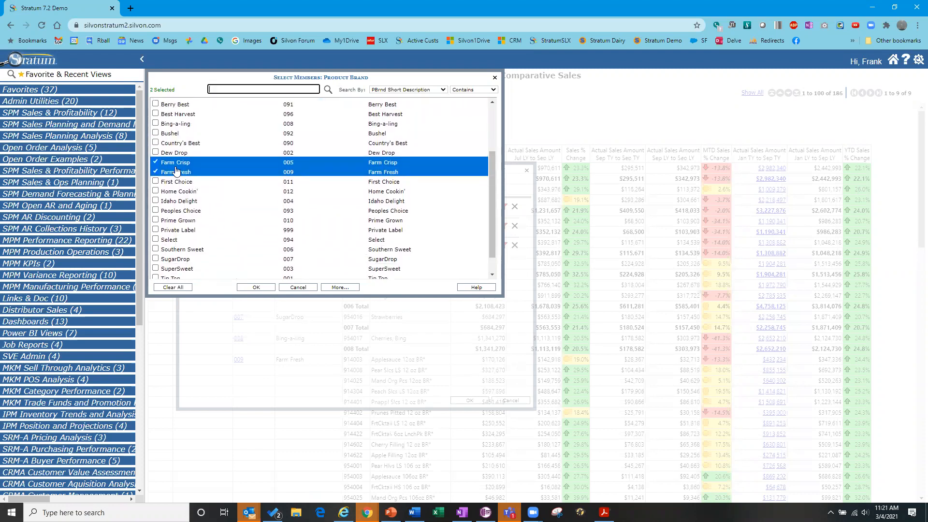
left_click(256, 288)
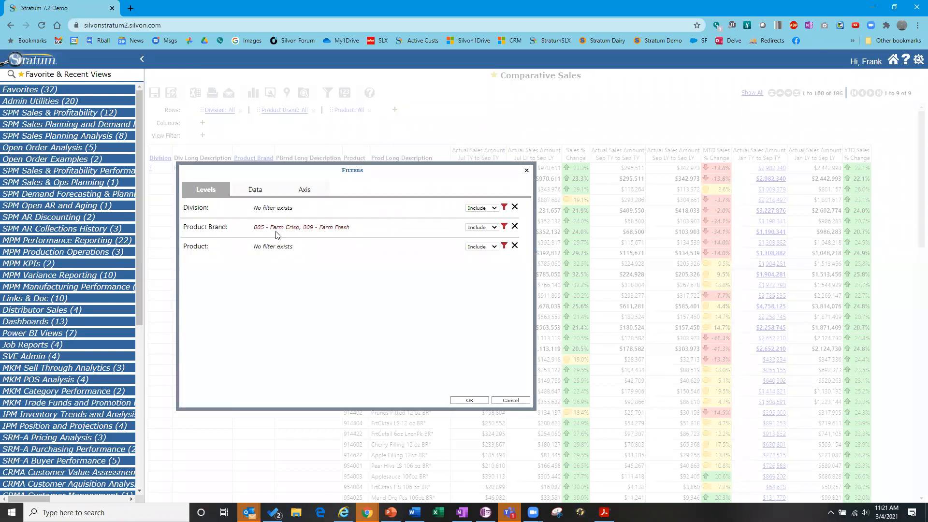
left_click(471, 400)
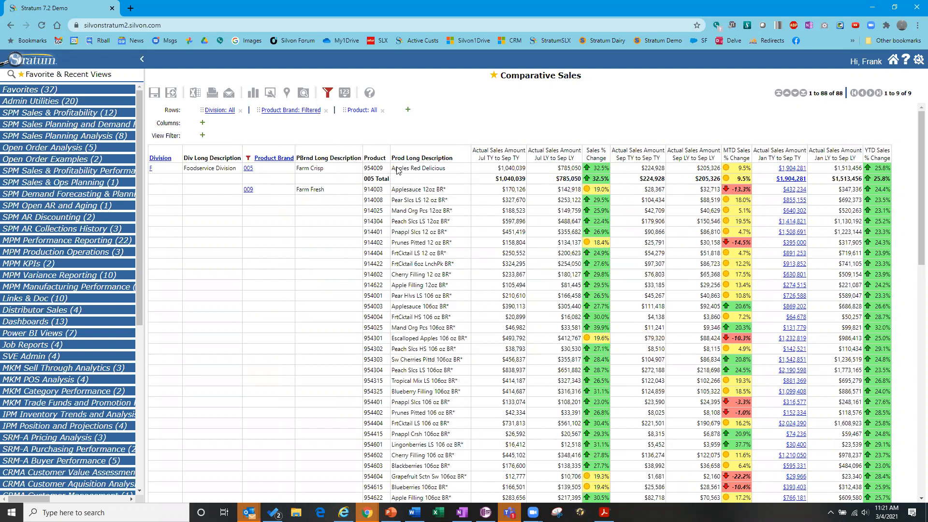
left_click(274, 161)
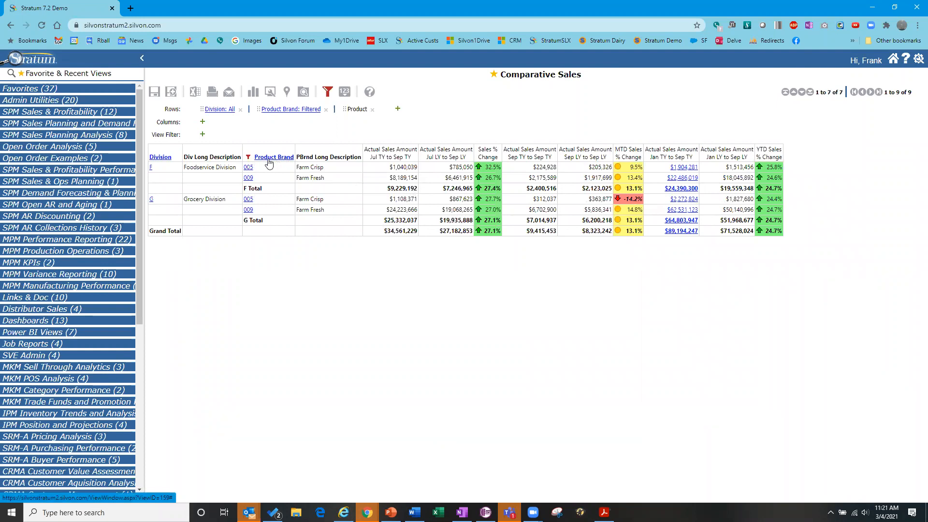
mouse_move(248, 159)
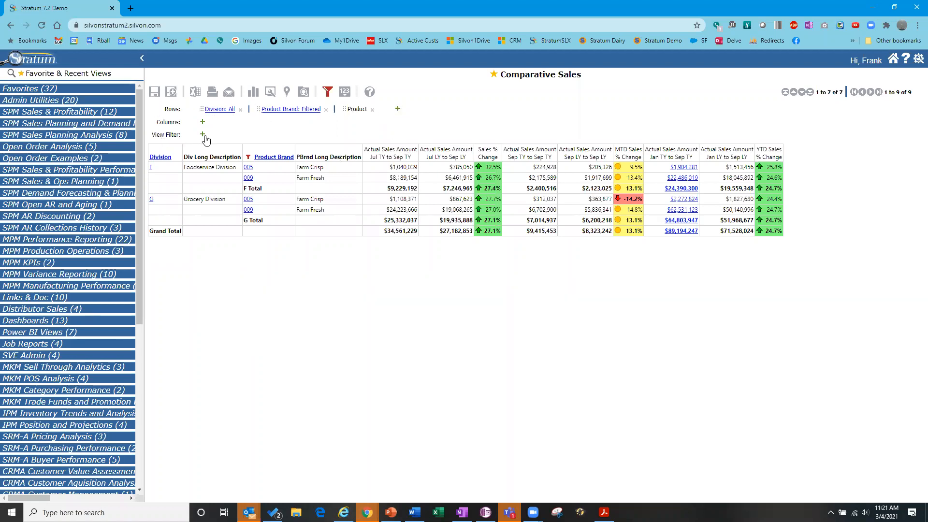
Add the Customer SoldTo hierarchy to the rows and drill the Foodservice Division's Farm Crisp brand into its sold-to customers
left_click(398, 110)
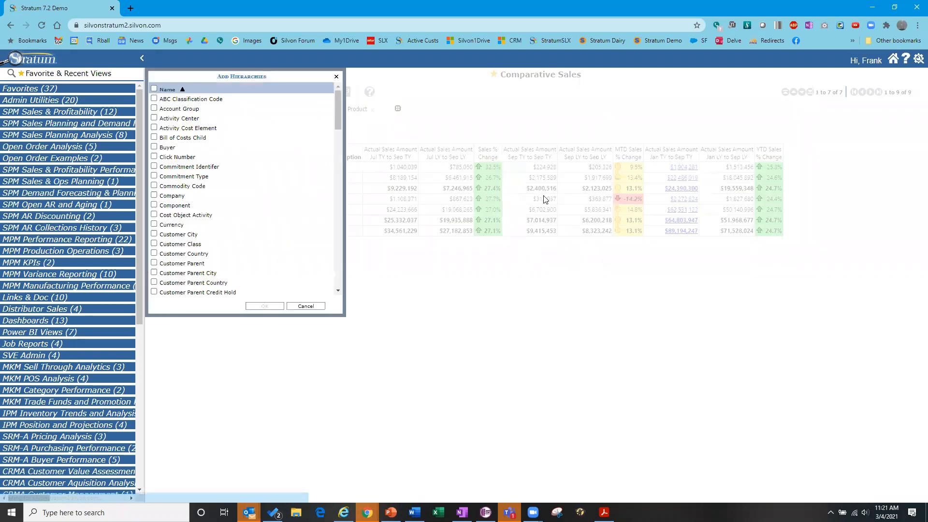
left_click_drag(340, 99, 336, 143)
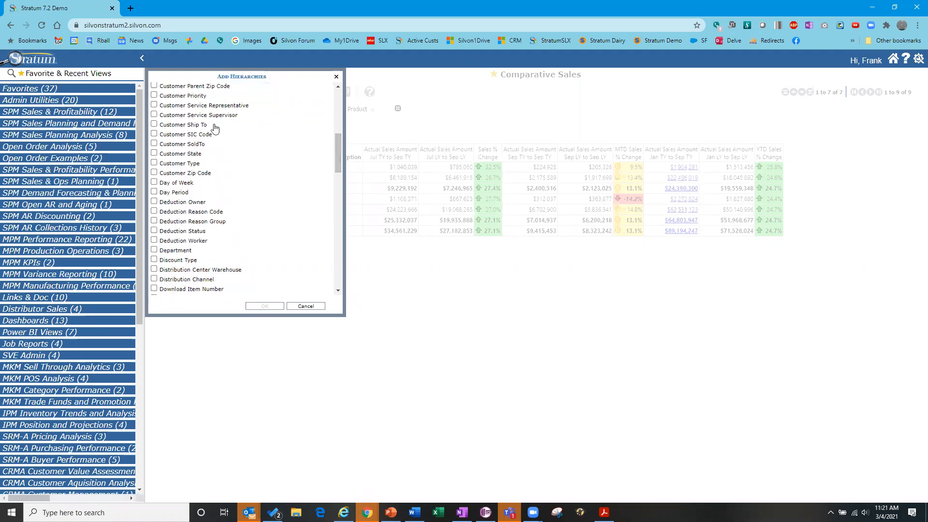
left_click(187, 145)
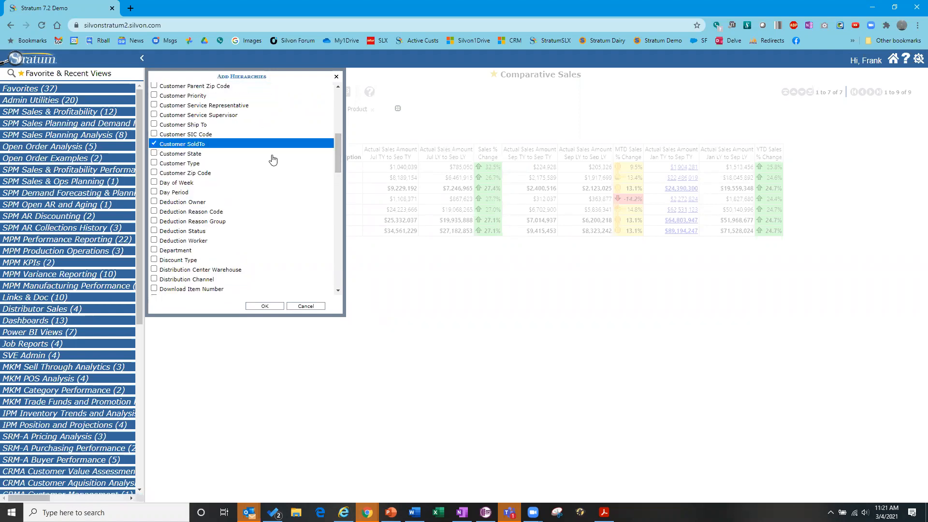
left_click_drag(335, 149, 334, 96)
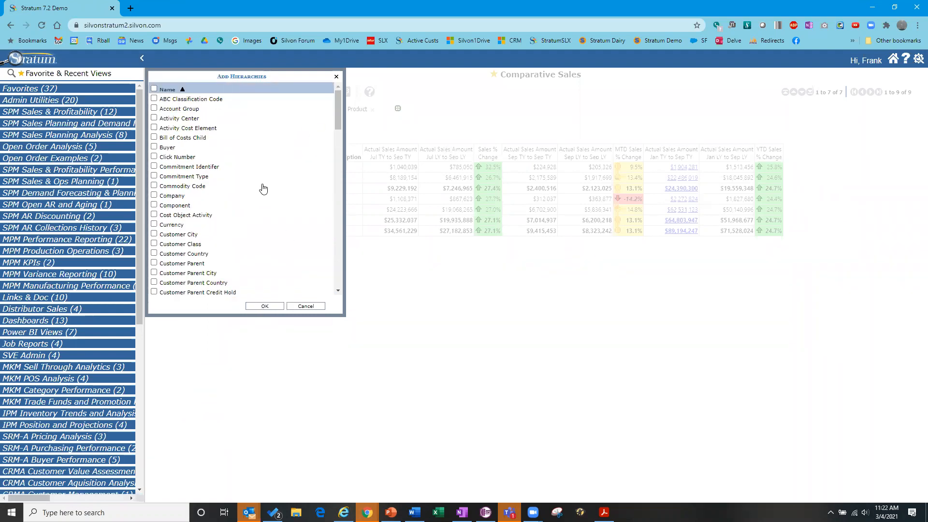
left_click_drag(339, 112, 340, 147)
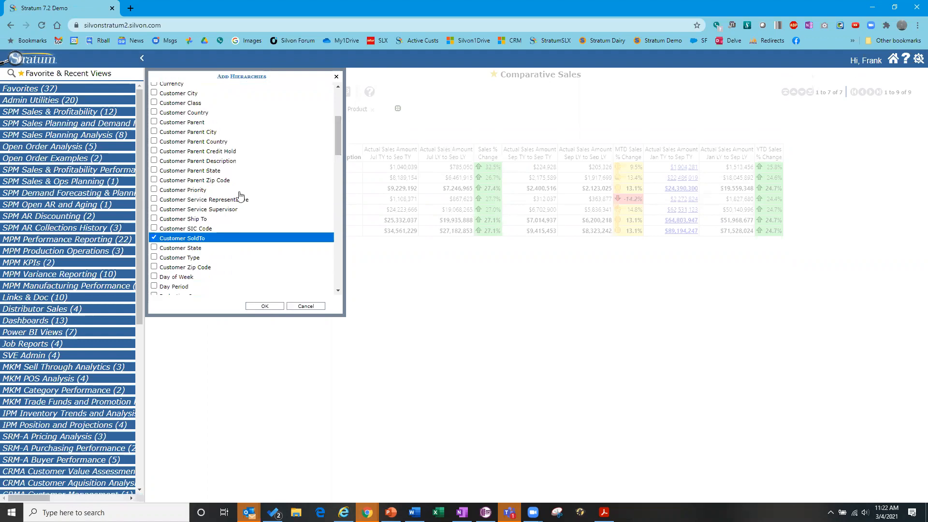
left_click(264, 306)
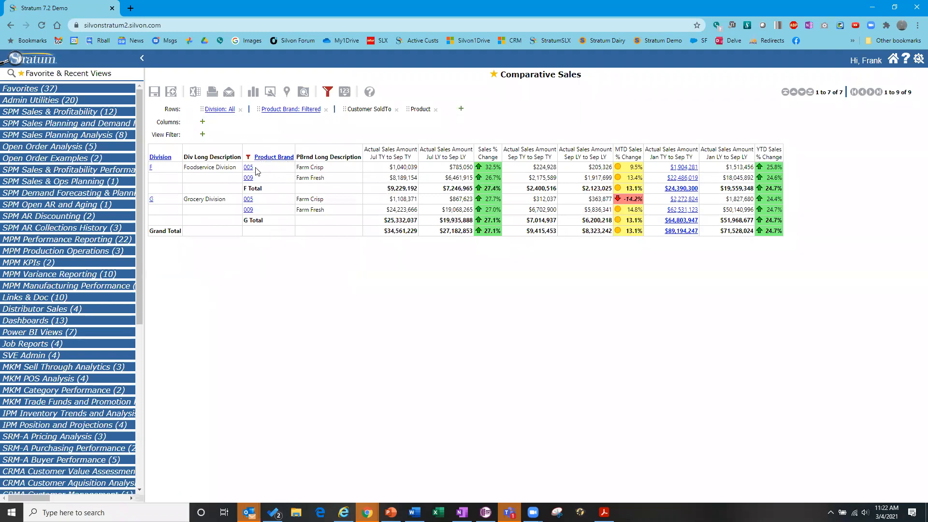
left_click(248, 169)
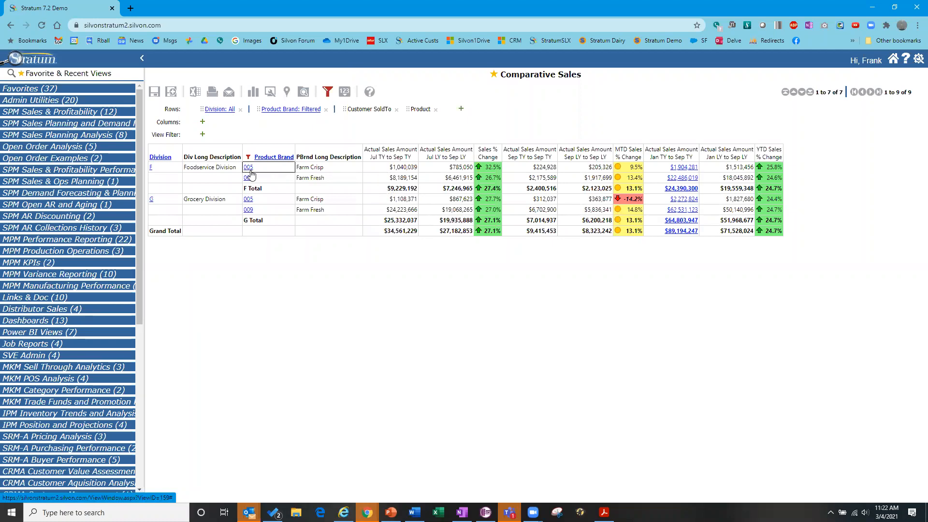
left_click(248, 170)
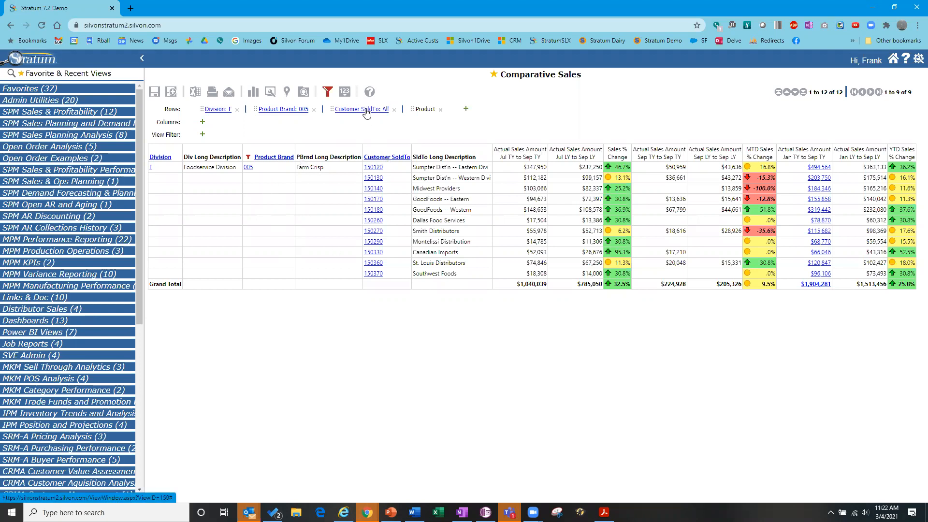
Place Customer SoldTo ahead of Product Brand in the rows, and move Product Brand into the view filter
left_click_drag(365, 112, 248, 114)
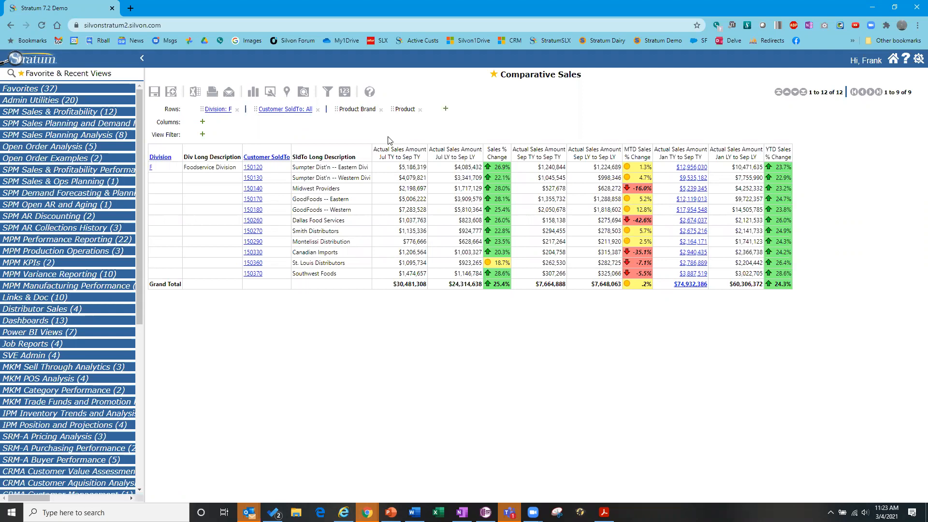
left_click_drag(351, 111, 175, 137)
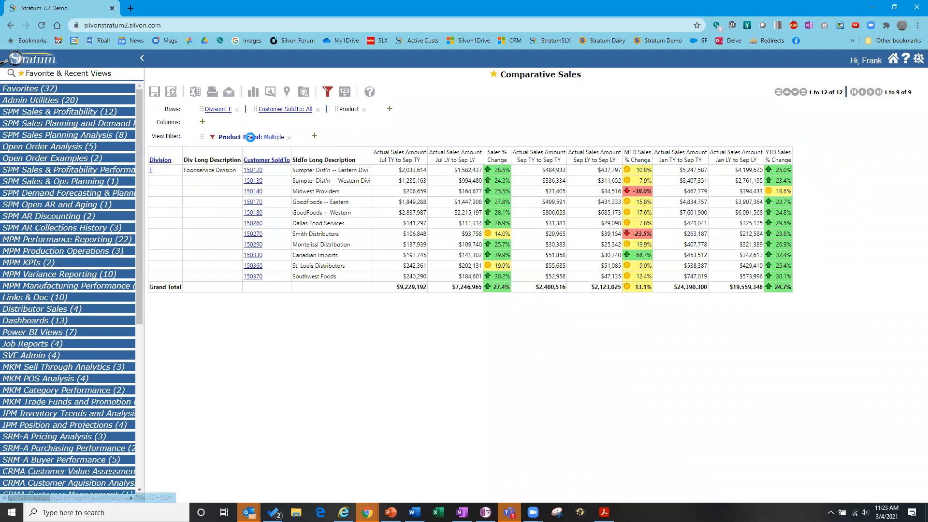
mouse_move(251, 137)
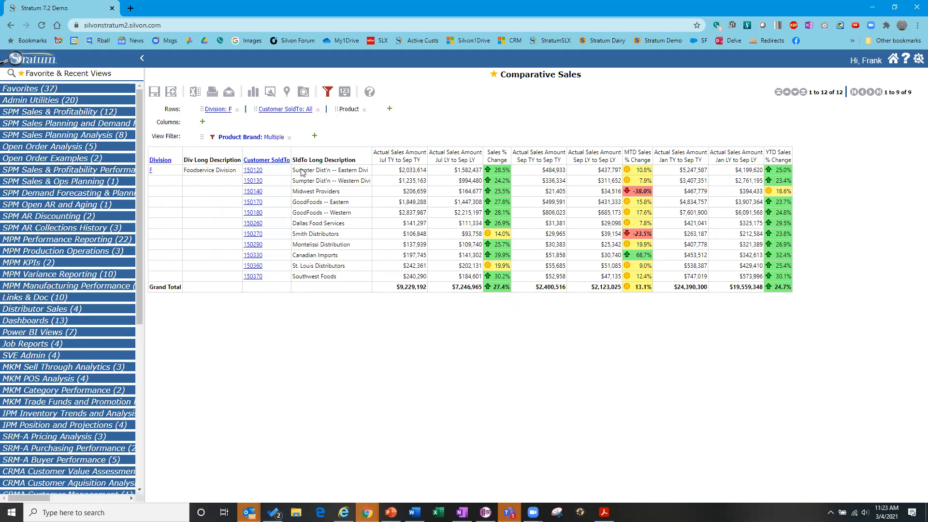
Drill all sold-to customers into their products and filter Actual Sales Amount Jan TY to Sep TY to a Top Count of 5
left_click(270, 159)
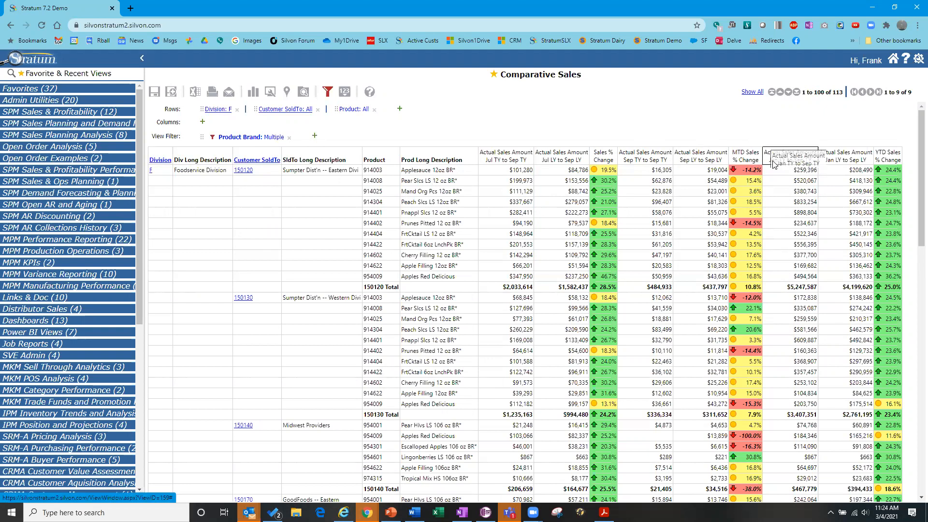
left_click(328, 92)
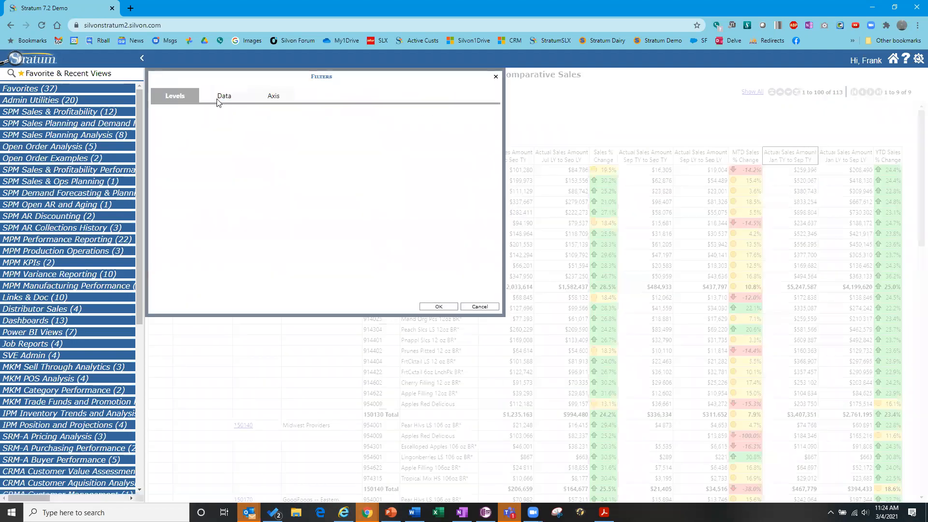
left_click(230, 98)
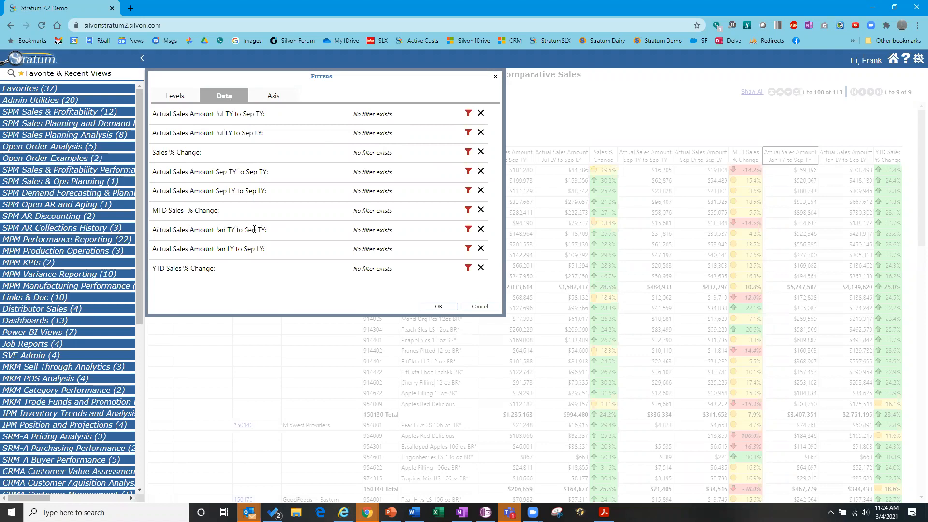
left_click(468, 230)
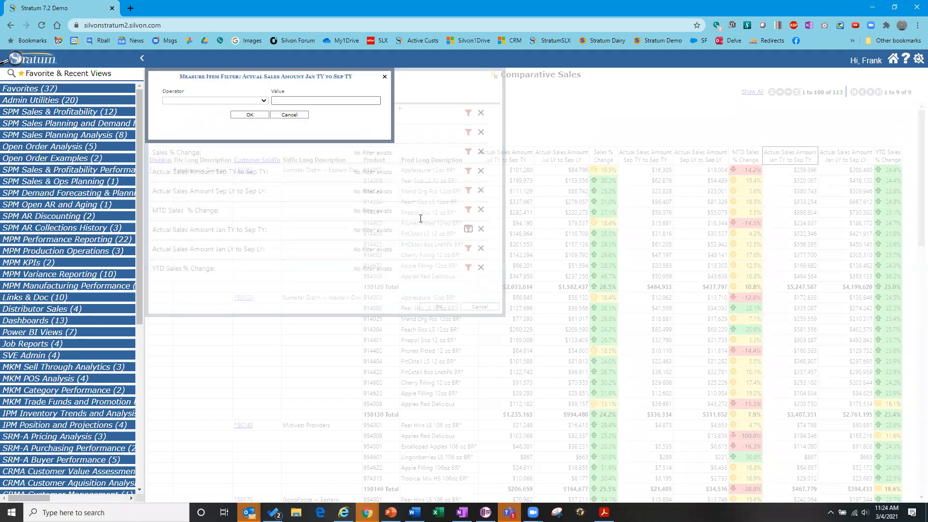
left_click(264, 101)
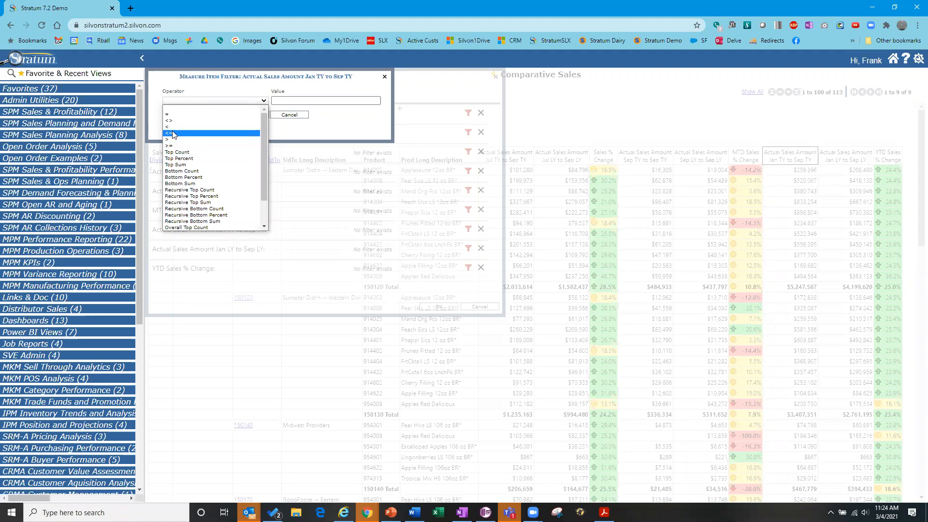
left_click(186, 153)
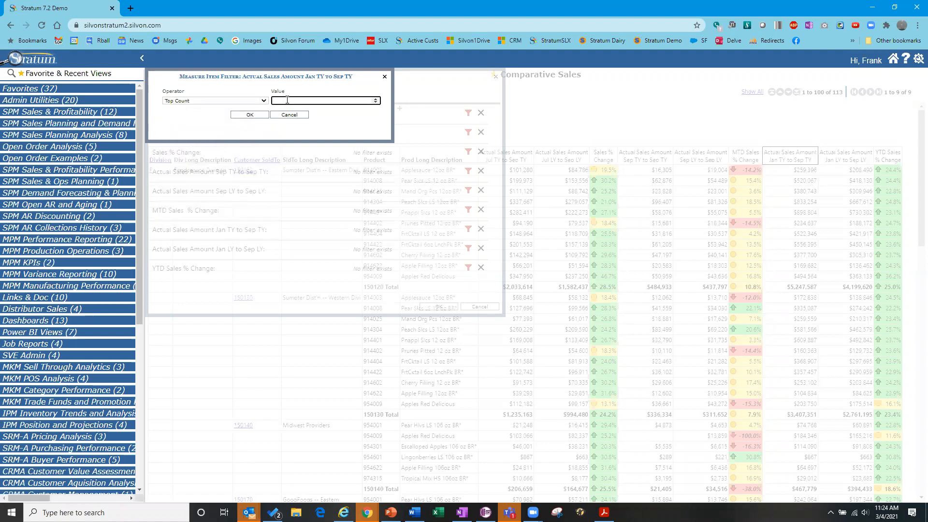
type("5")
left_click(242, 116)
left_click(444, 307)
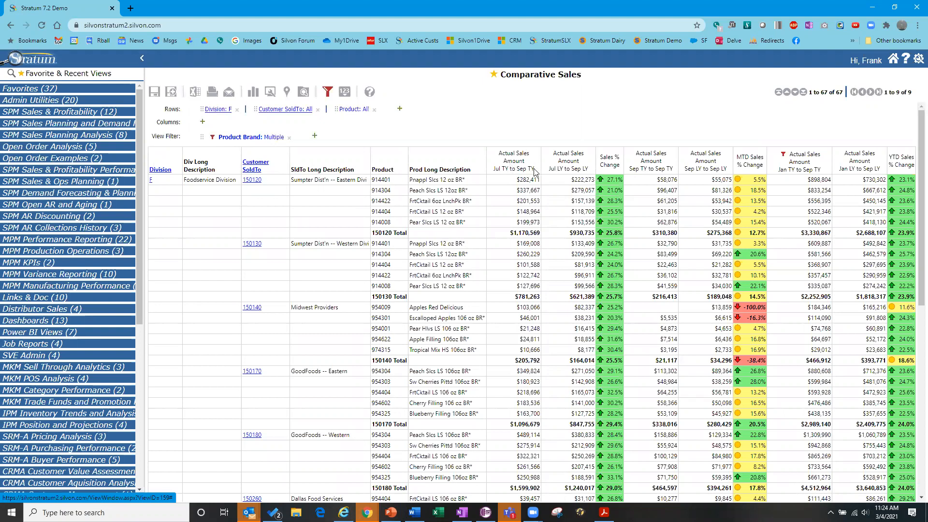
Sort the view in descending order by Actual Sales Amount Jul TY to Sep TY and review the sorted customers and products
left_click(509, 164)
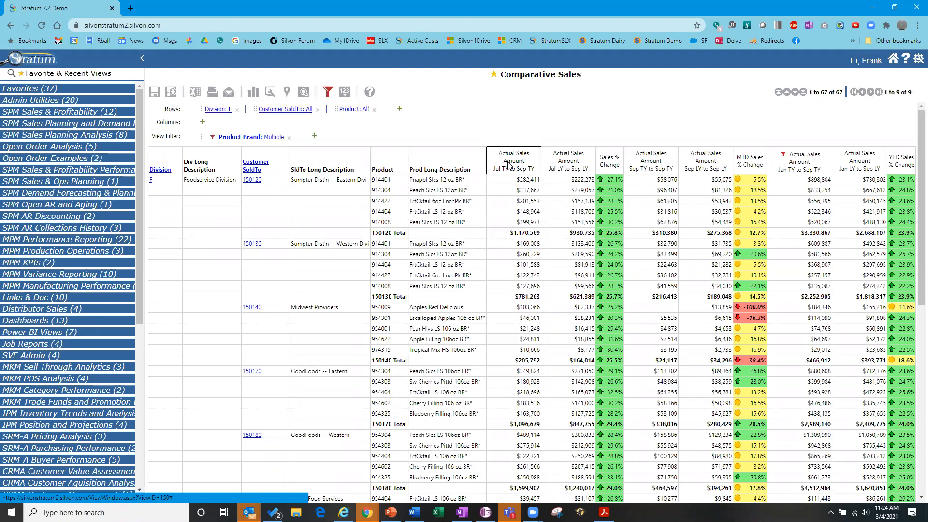
right_click(508, 164)
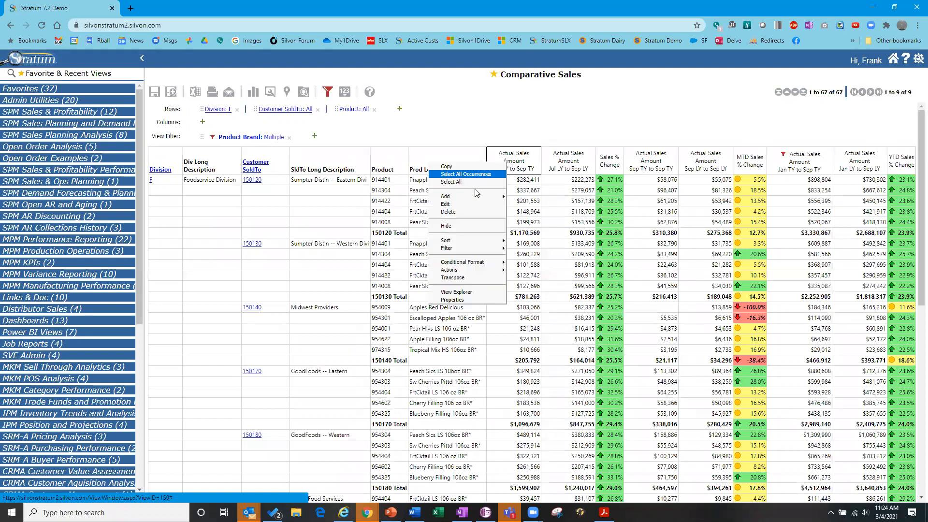
right_click(527, 158)
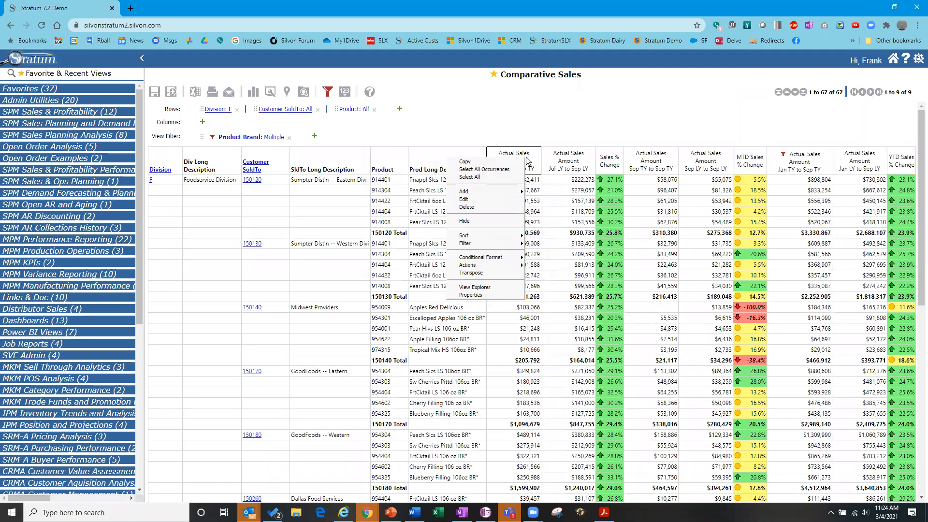
mouse_move(482, 243)
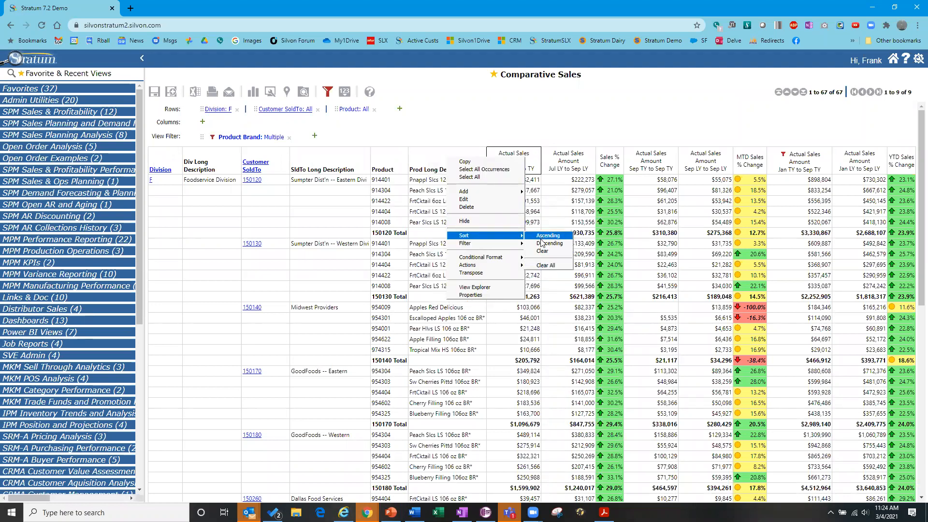
left_click(543, 250)
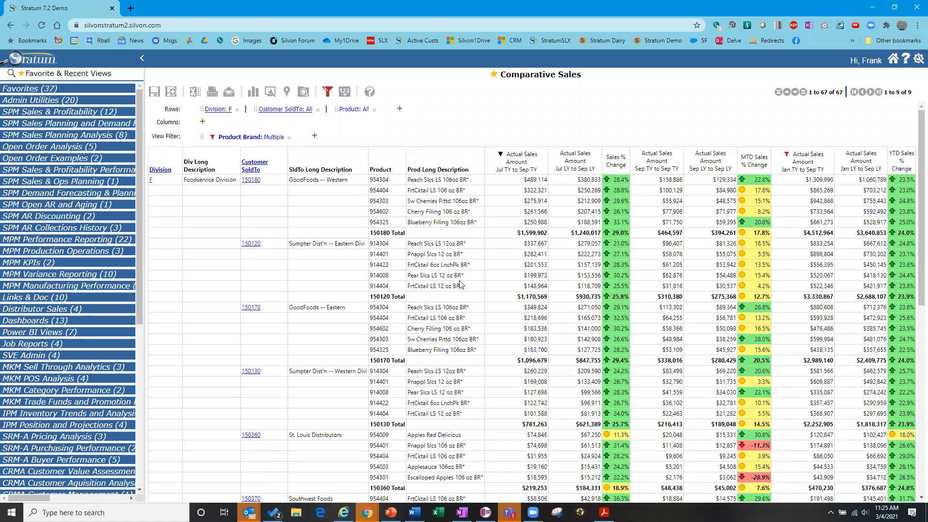
scroll(437, 238, "down", 4)
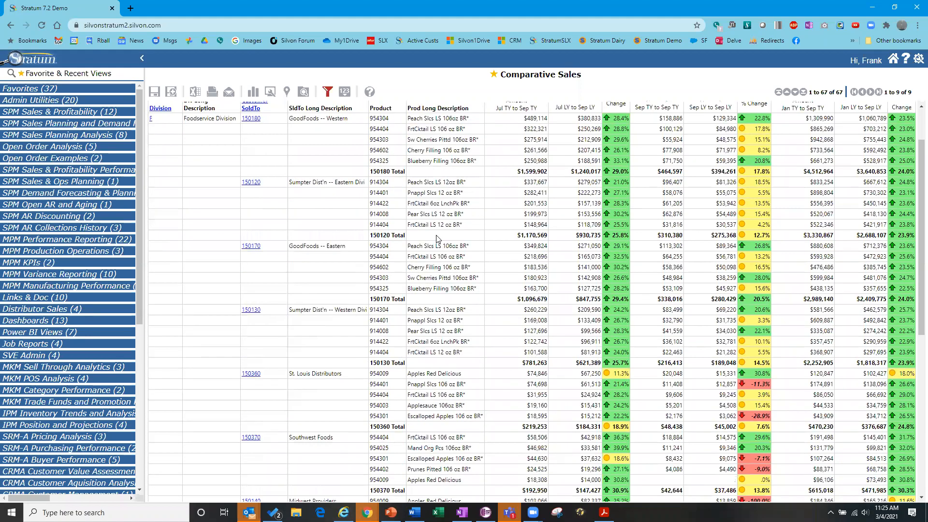
scroll(437, 238, "up", 4)
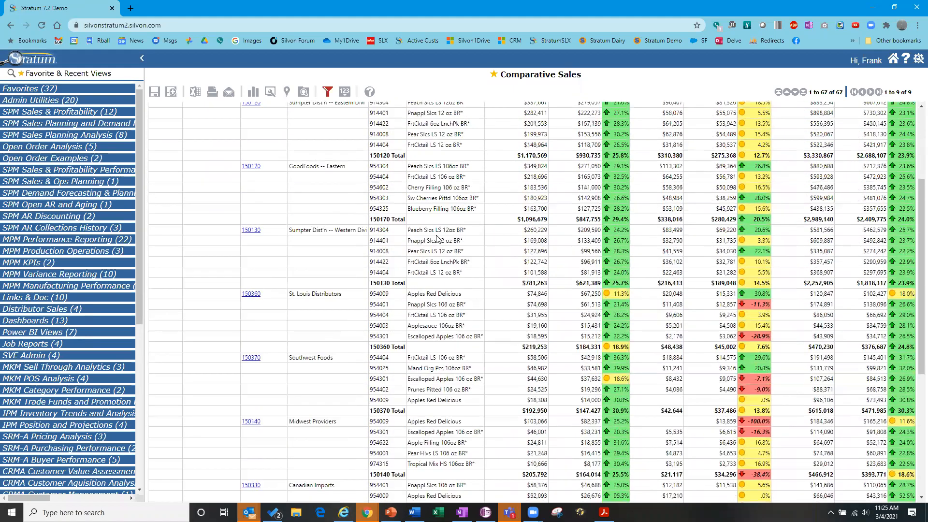
Look over the favorite and recently used views, the SPM Sales & Profitability folder and the view search, and close the list
left_click(65, 76)
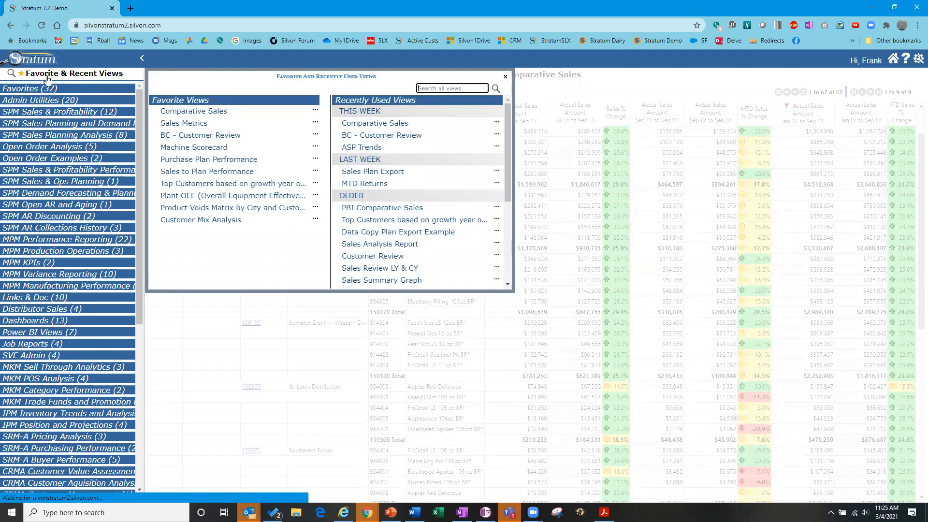
left_click(19, 111)
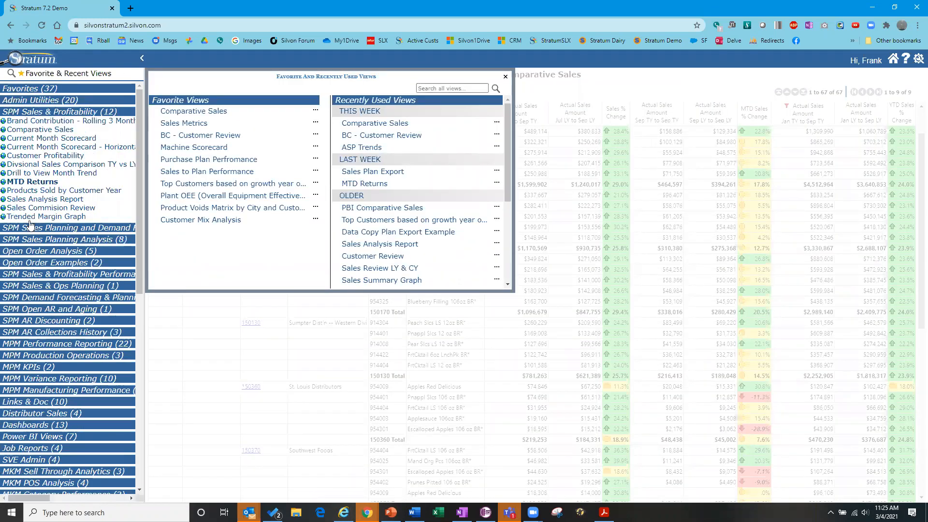
left_click(30, 113)
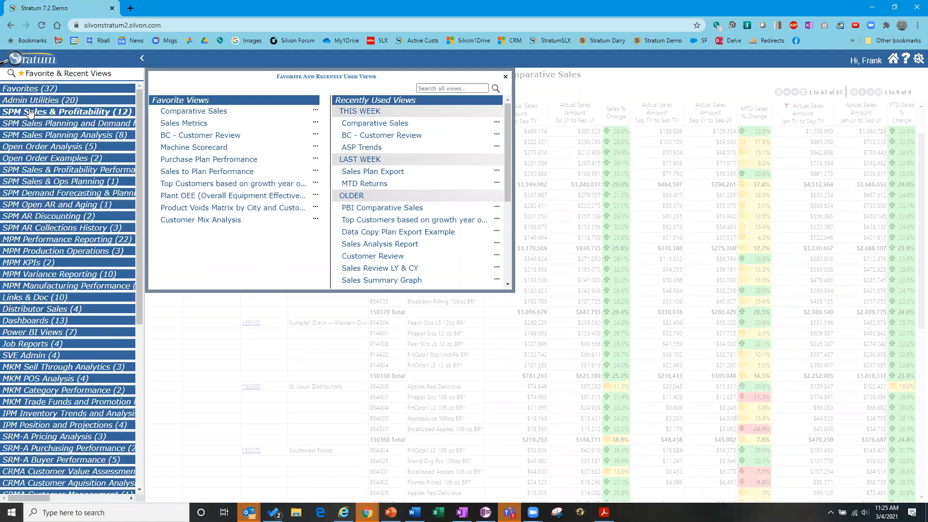
left_click(445, 88)
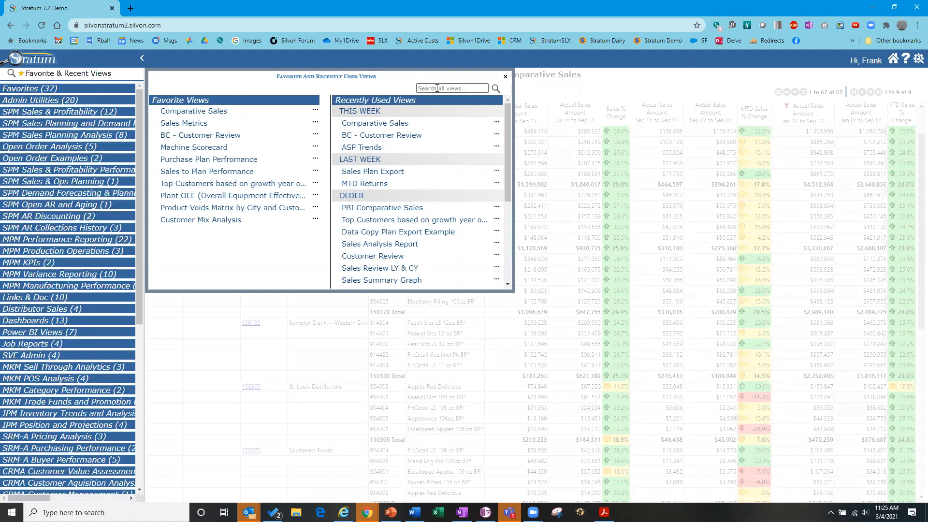
left_click(506, 76)
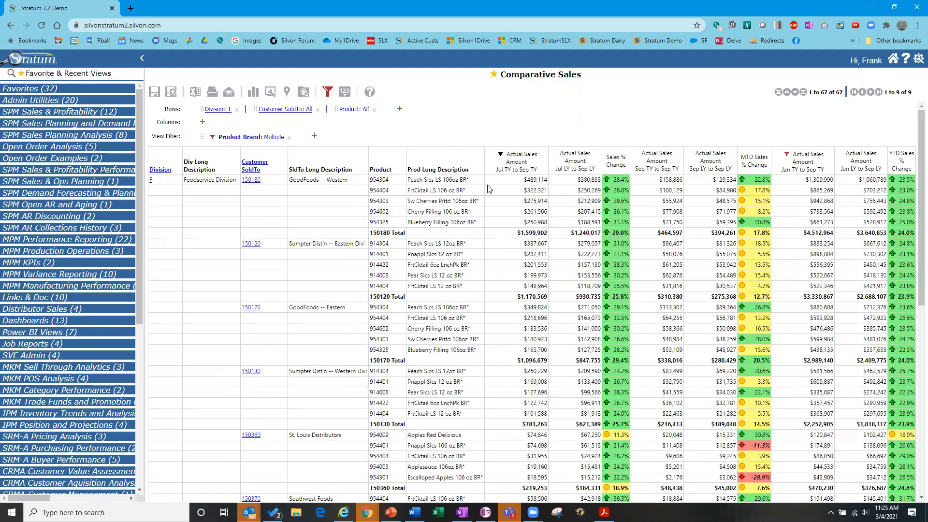
Switch to the Stratum For New Users presentation in PowerPoint and present its Learning Resources slide
key("alt+Tab")
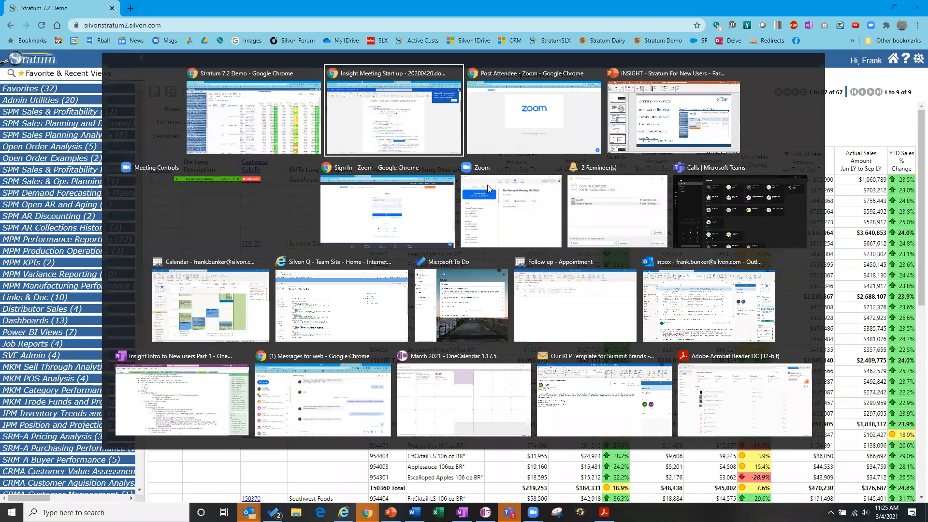
left_click(686, 115)
key("shift+F5")
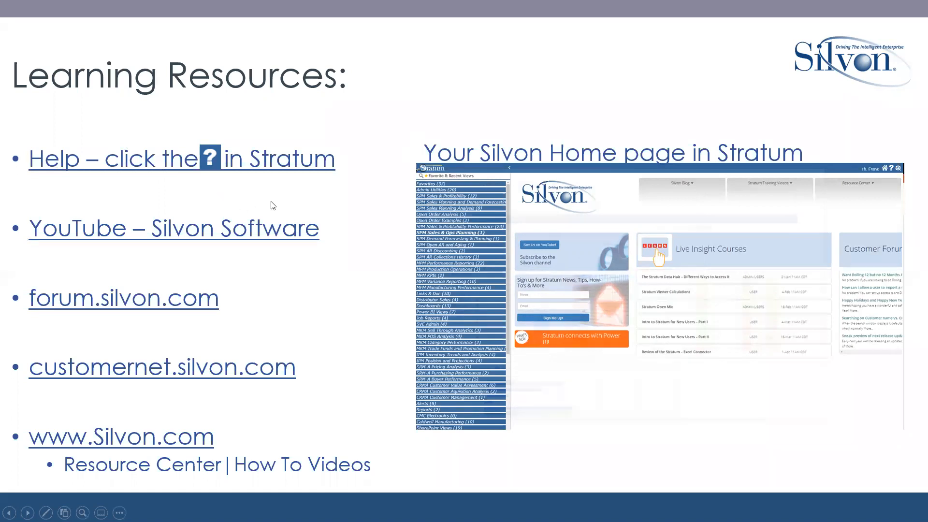
Switch to Stratum in Chrome to point out where its help is accessed, and return to the Learning Resources slide show
key("alt+Tab")
key("alt+Tab")
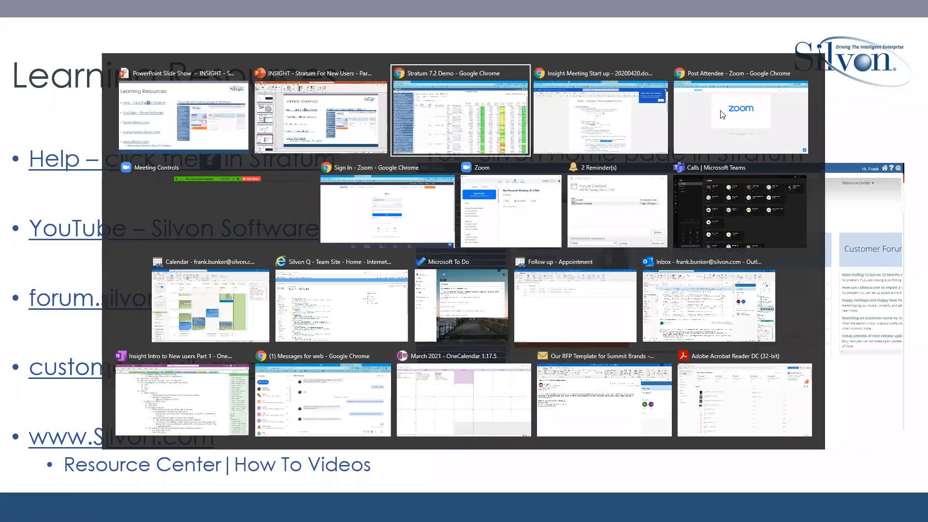
left_click(906, 60)
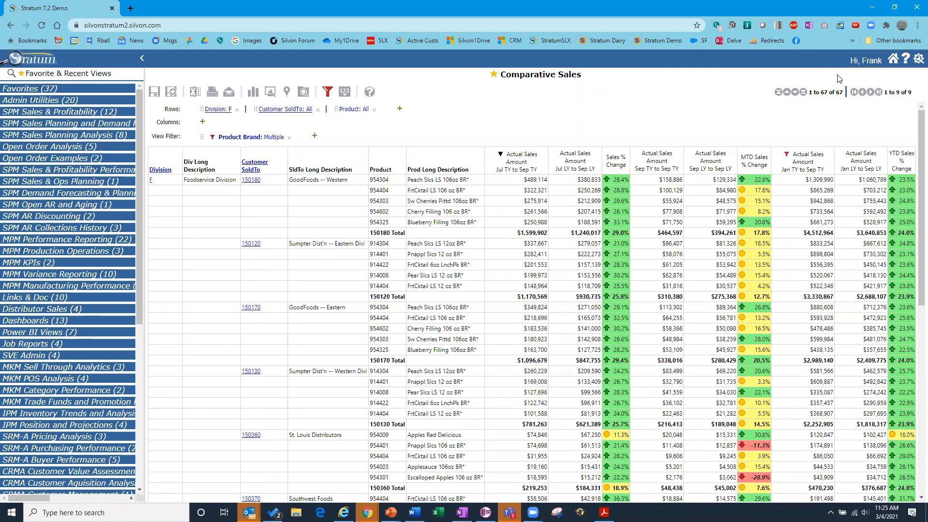
mouse_move(910, 62)
key("alt+Tab")
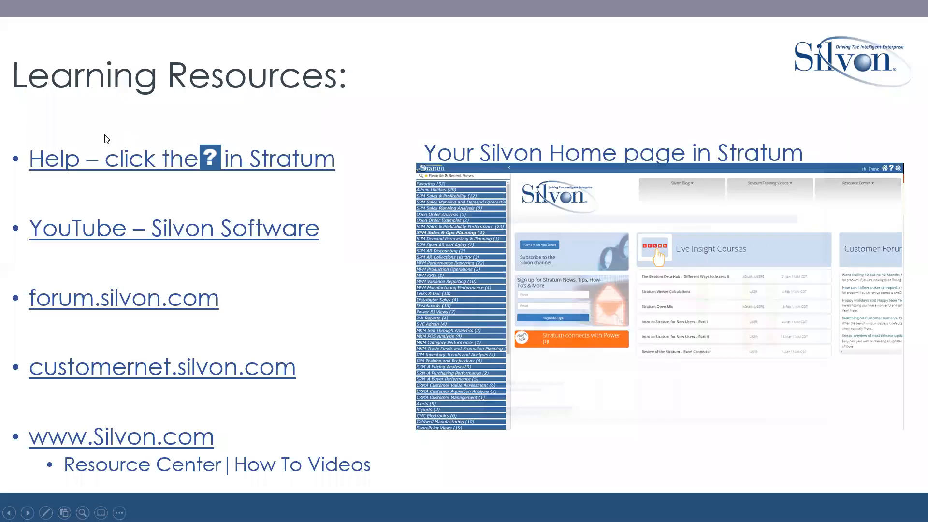